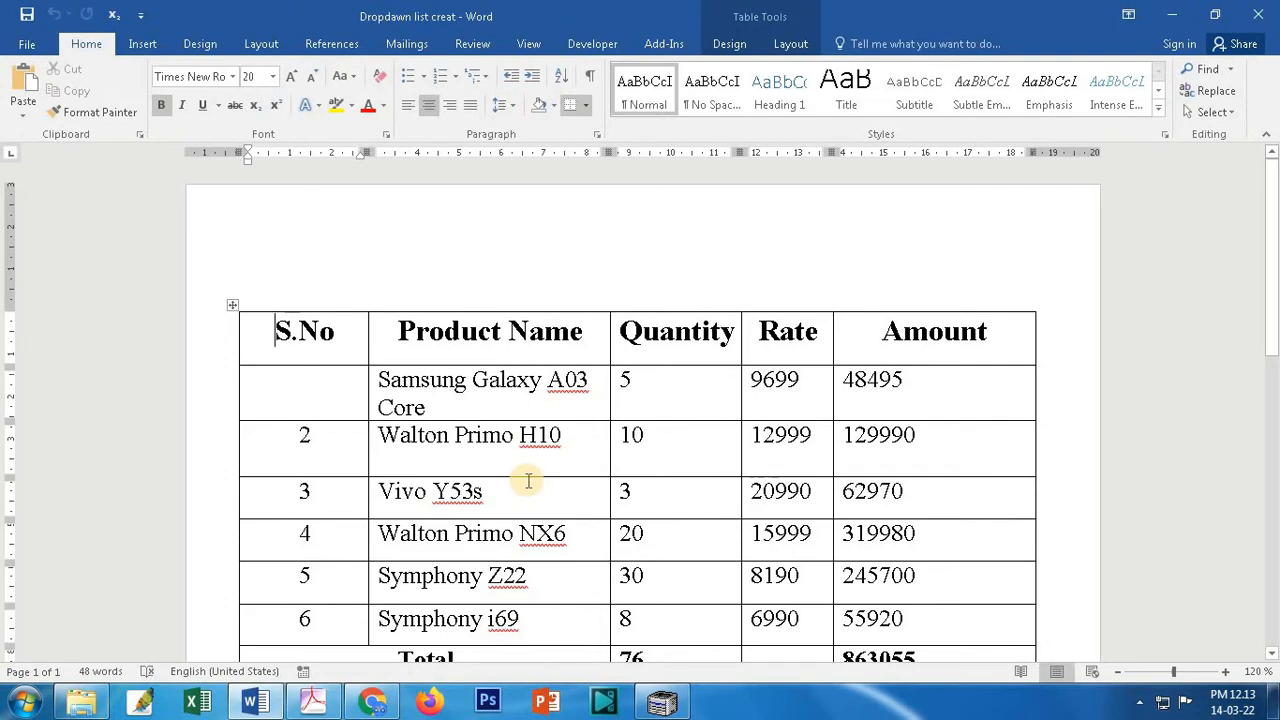
Step: Encrypt 'Dropdawn list creat' with an opening password, save it, and close Word
{"action": "left_click", "coordinate": [25, 48]}
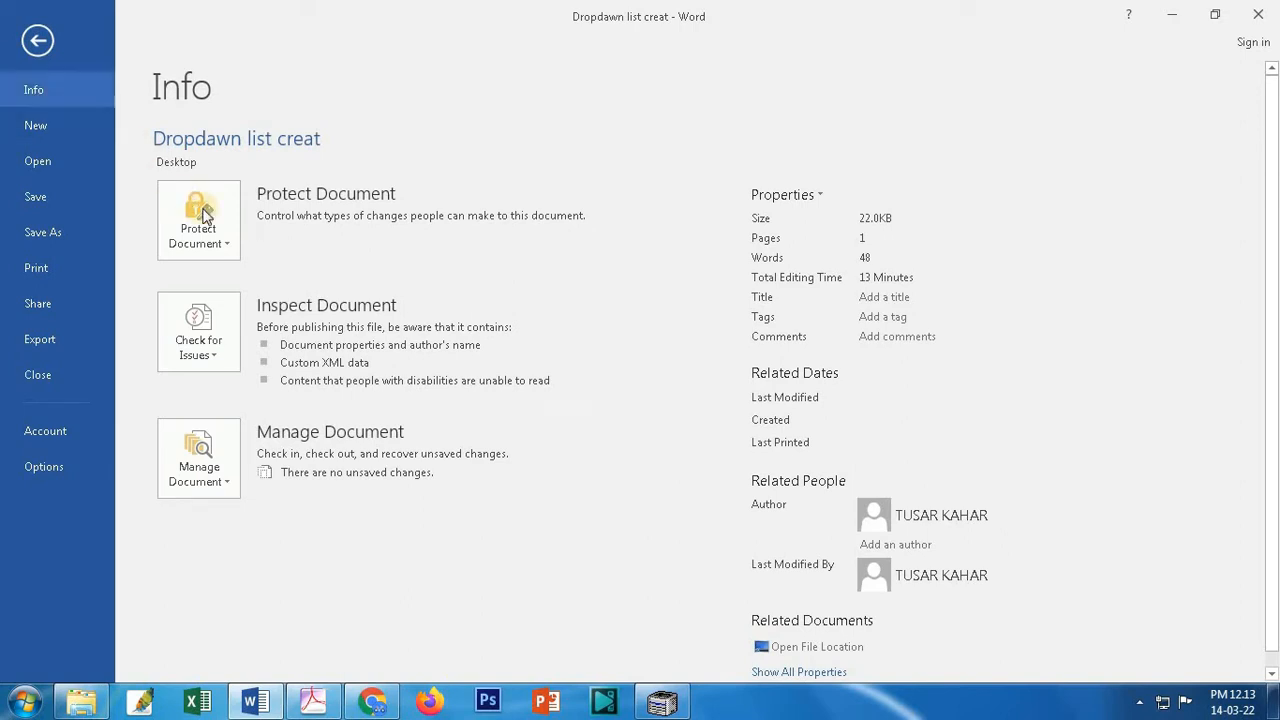
{"action": "left_click", "coordinate": [230, 250]}
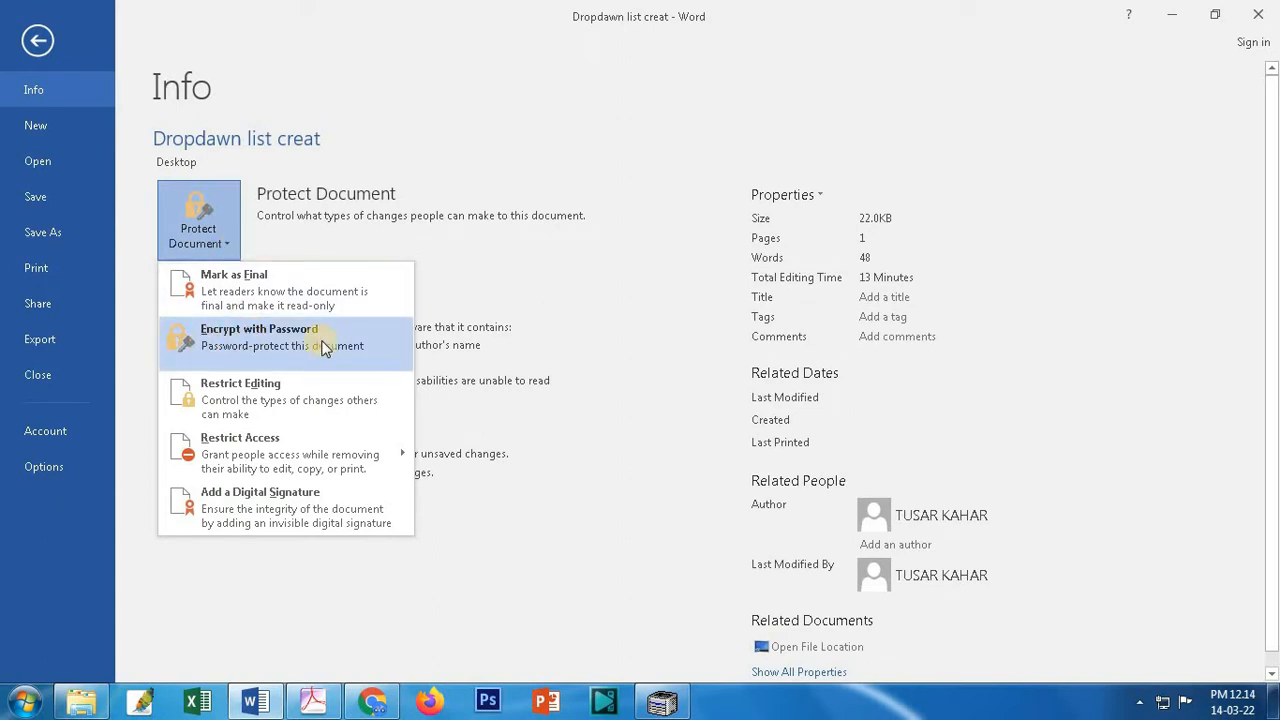
{"action": "left_click", "coordinate": [248, 344]}
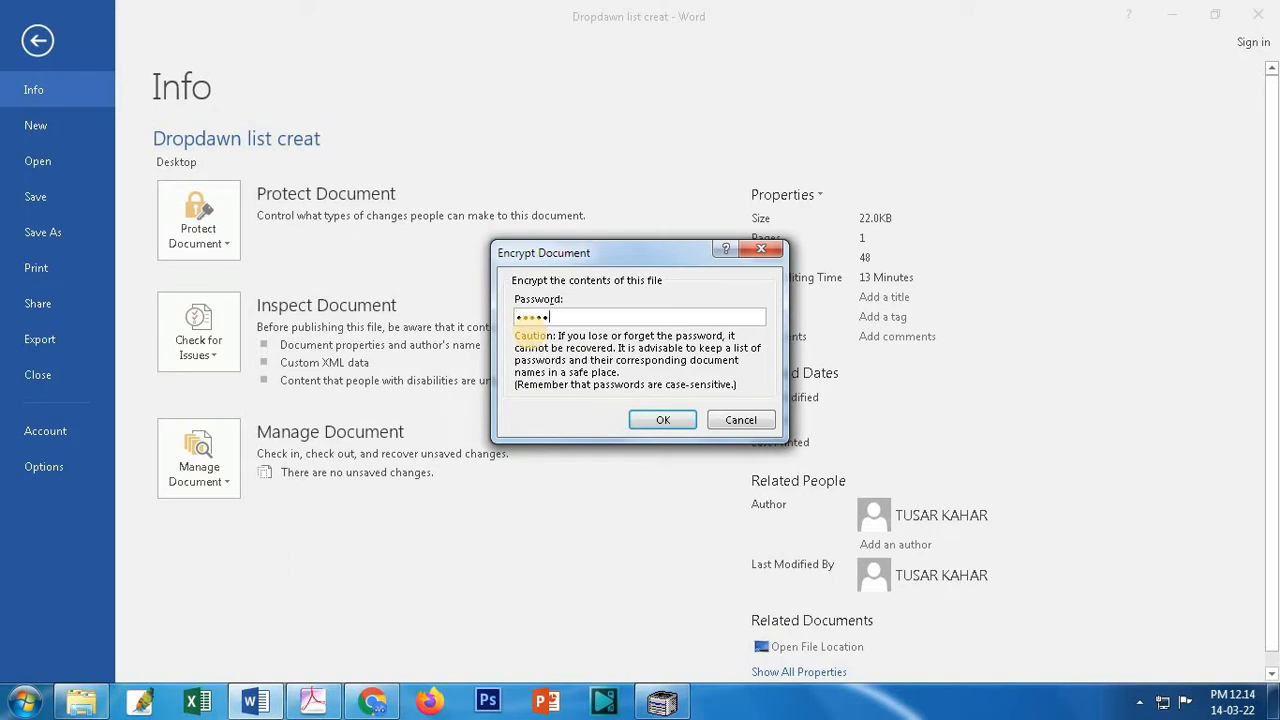
{"action": "left_click", "coordinate": [657, 418]}
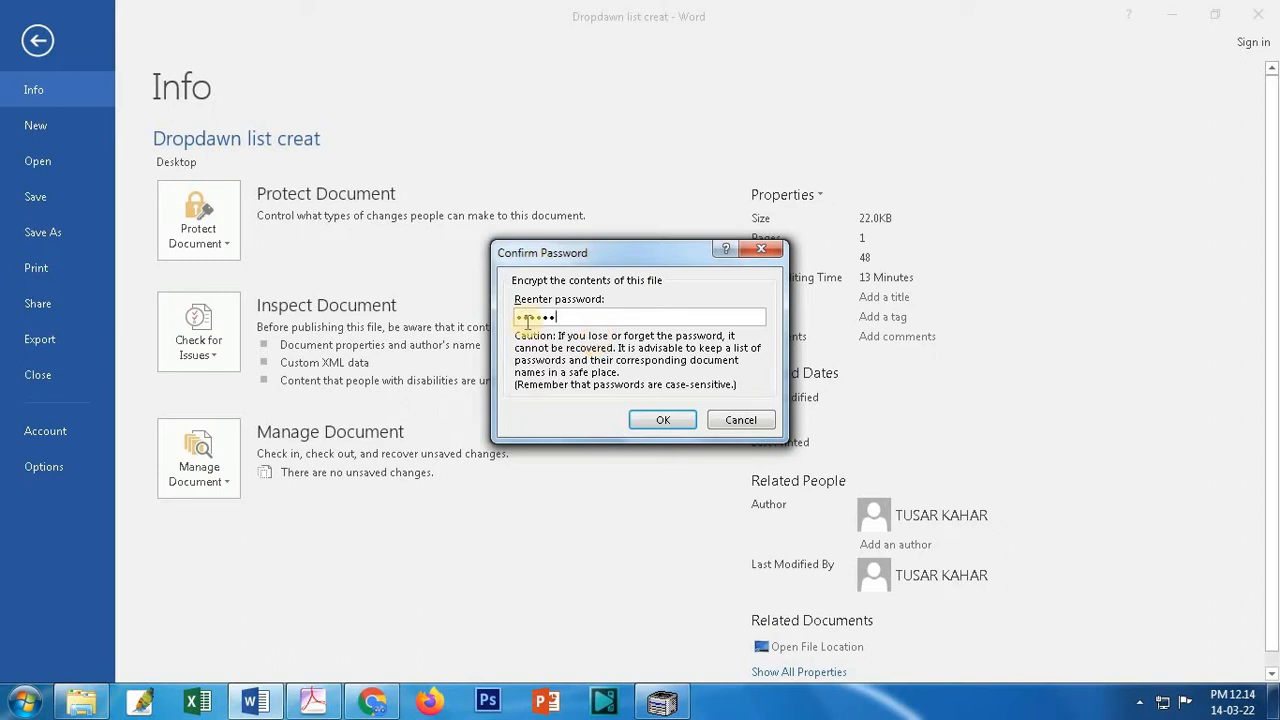
{"action": "left_click", "coordinate": [660, 419]}
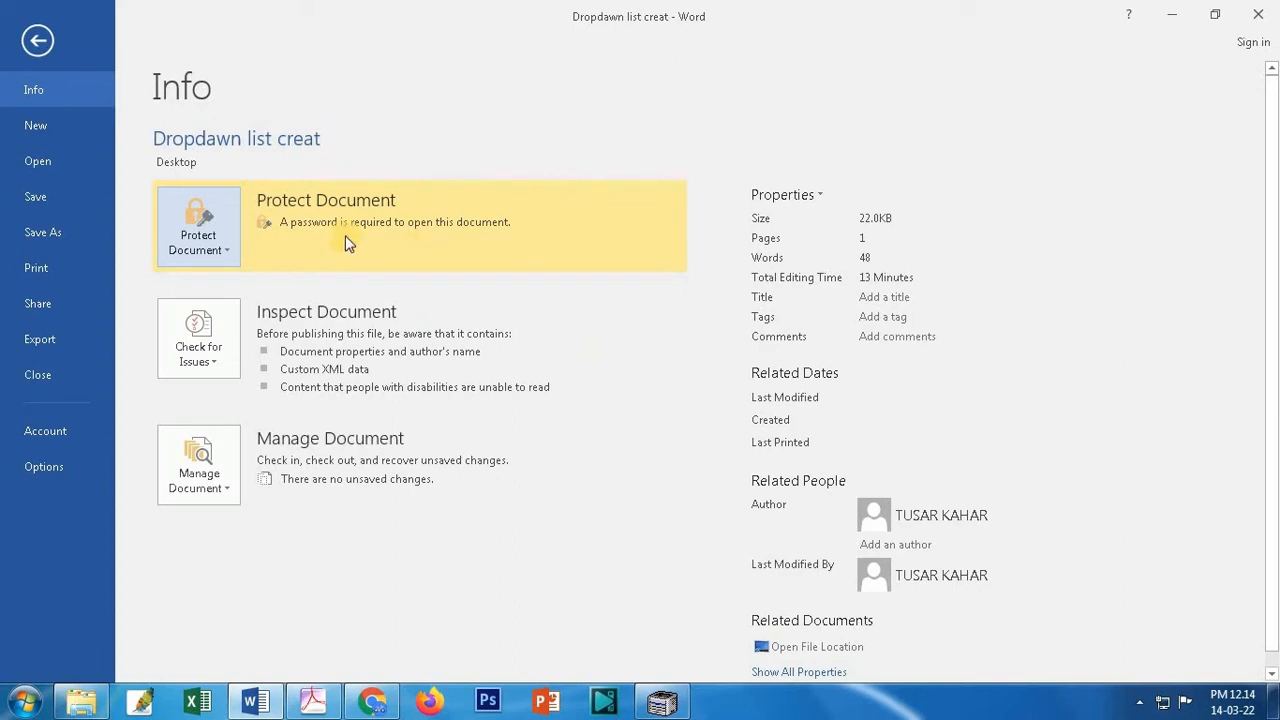
{"action": "left_click", "coordinate": [34, 195]}
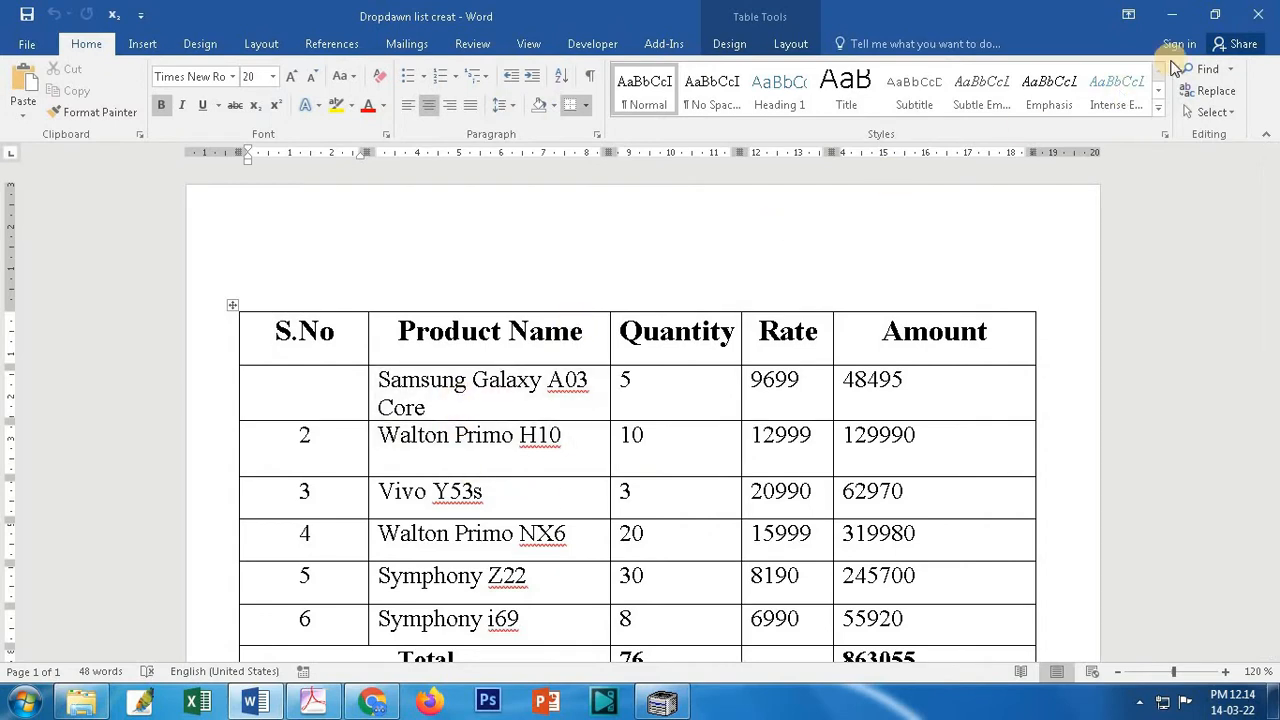
{"action": "left_click", "coordinate": [1258, 15]}
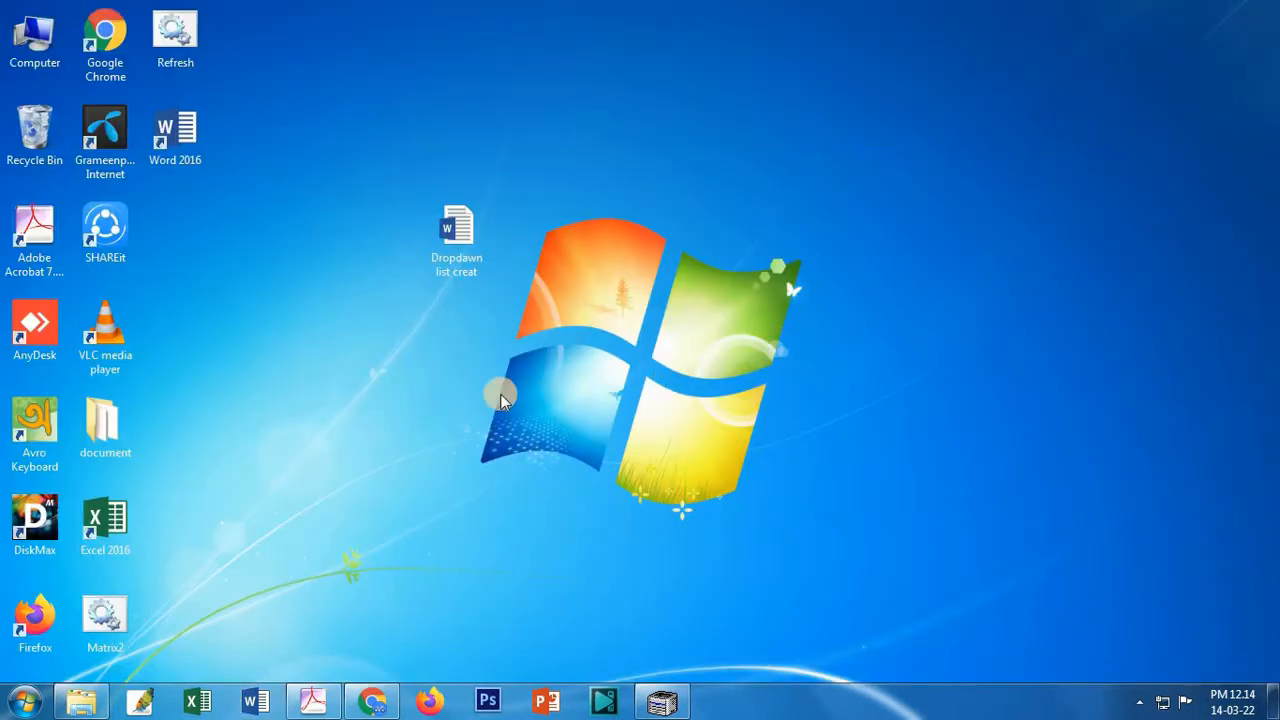
Step: Open 'Dropdawn list creat' from the desktop and enter its password to unlock it
{"action": "double_click", "coordinate": [462, 258]}
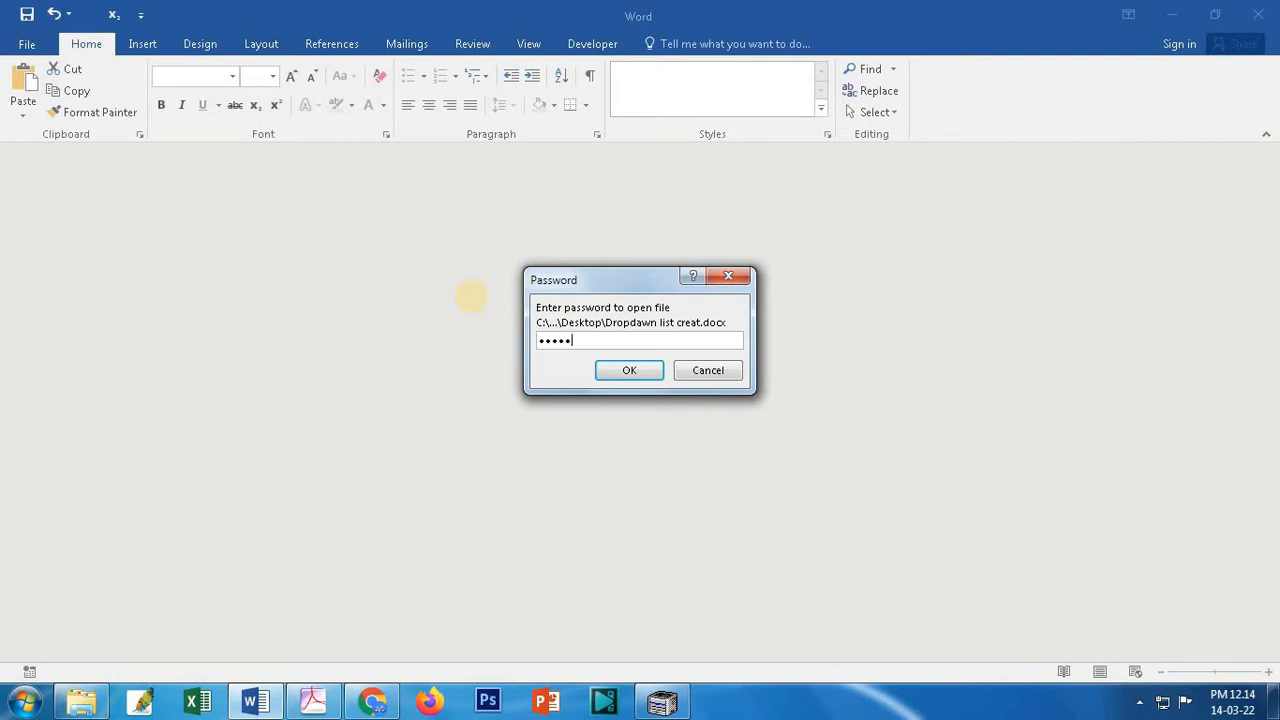
{"action": "left_click", "coordinate": [642, 370]}
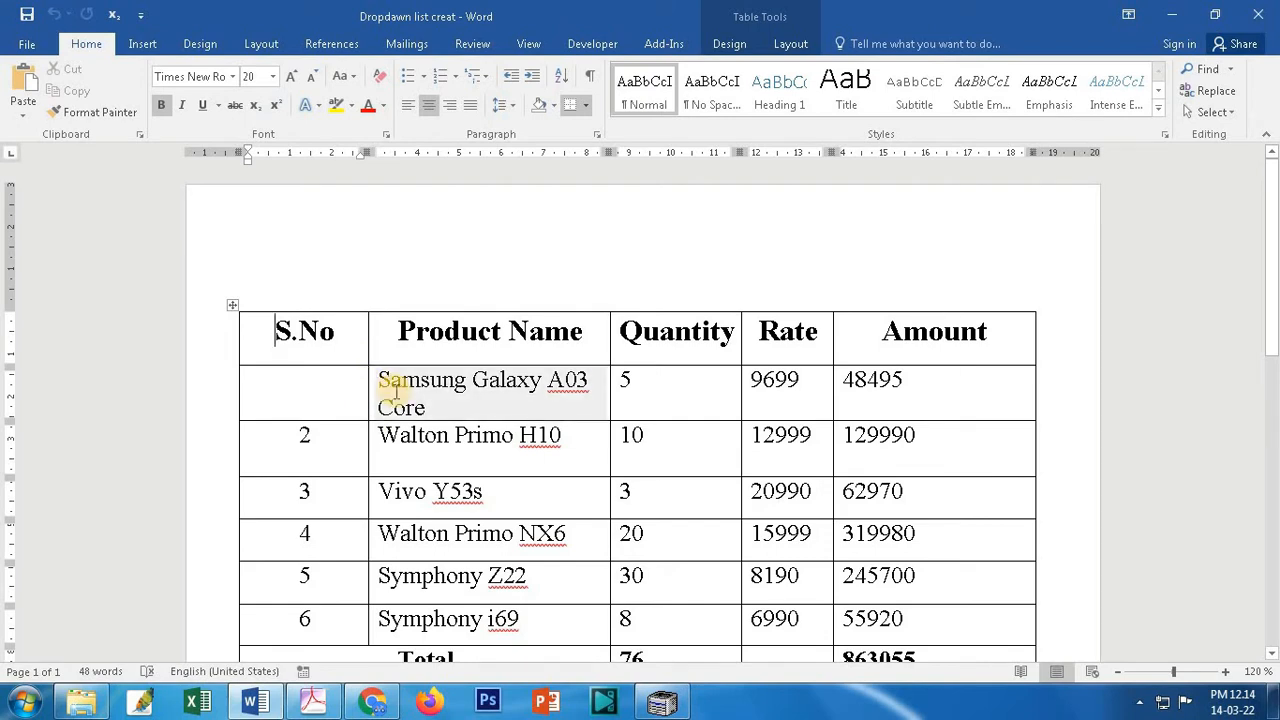
Step: Clear the encryption password on 'Dropdawn list creat', save it, and close Word
{"action": "left_click", "coordinate": [27, 44]}
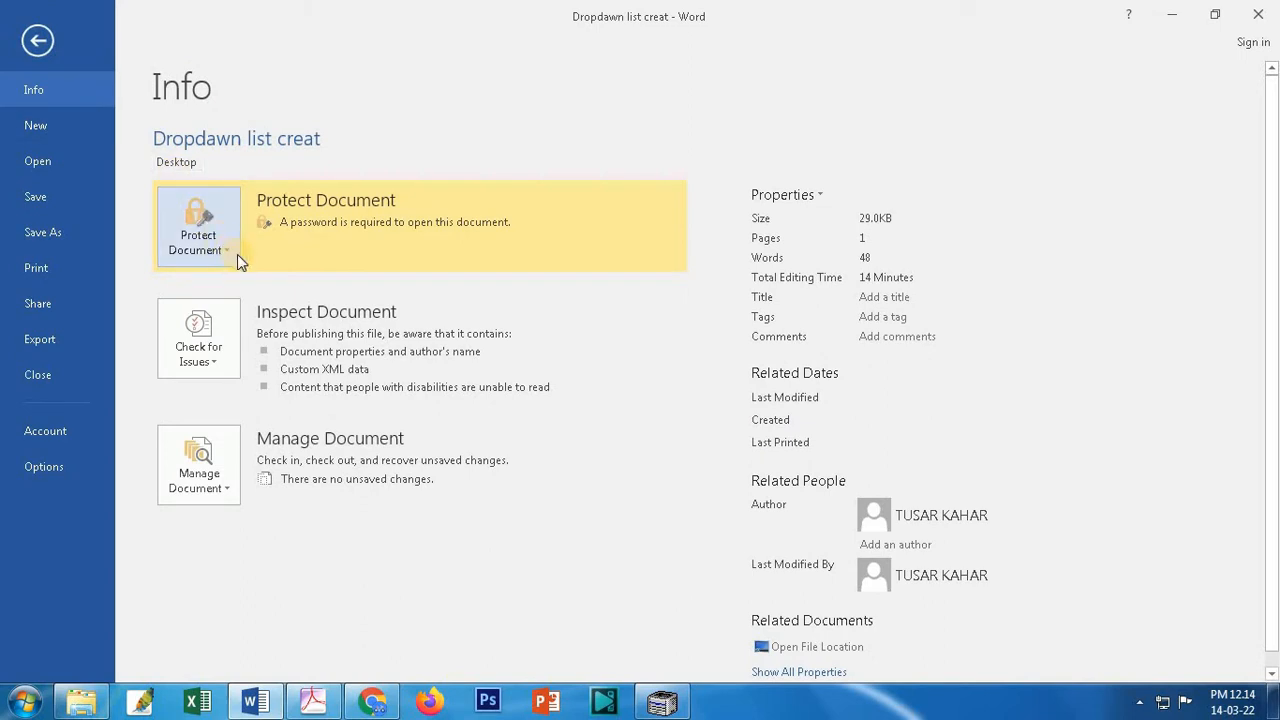
{"action": "left_click", "coordinate": [199, 232]}
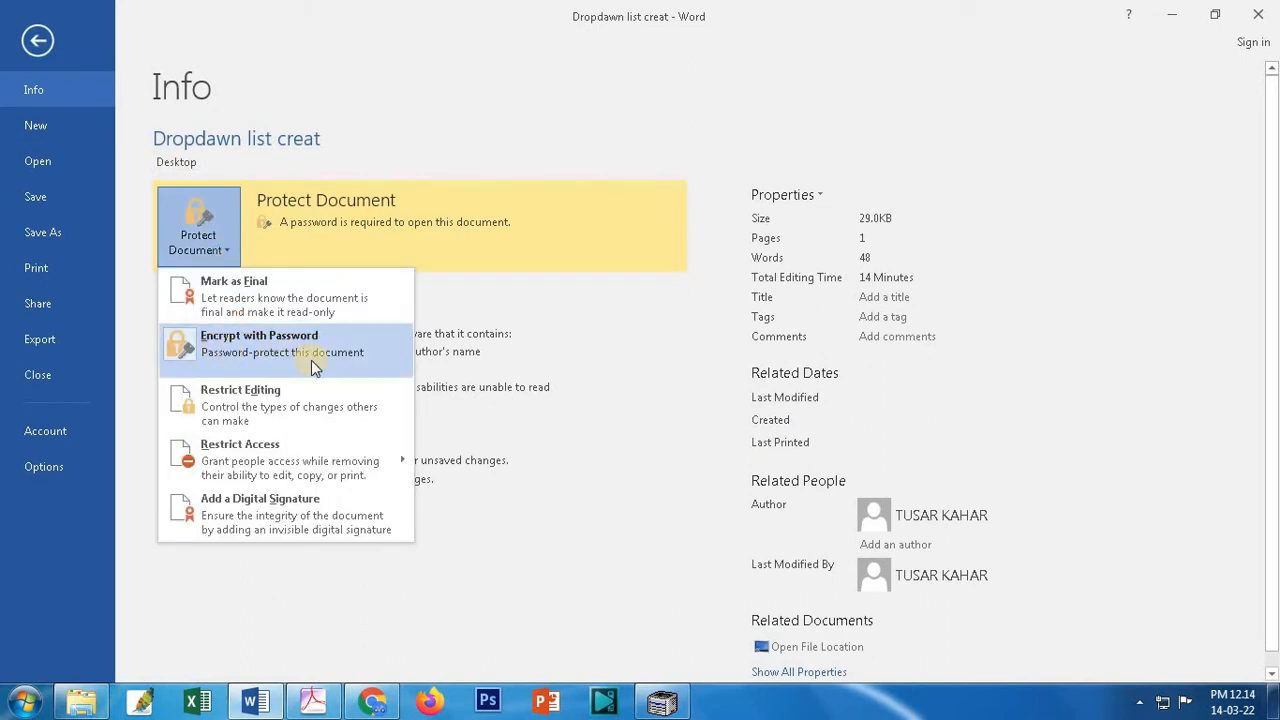
{"action": "left_click", "coordinate": [276, 366]}
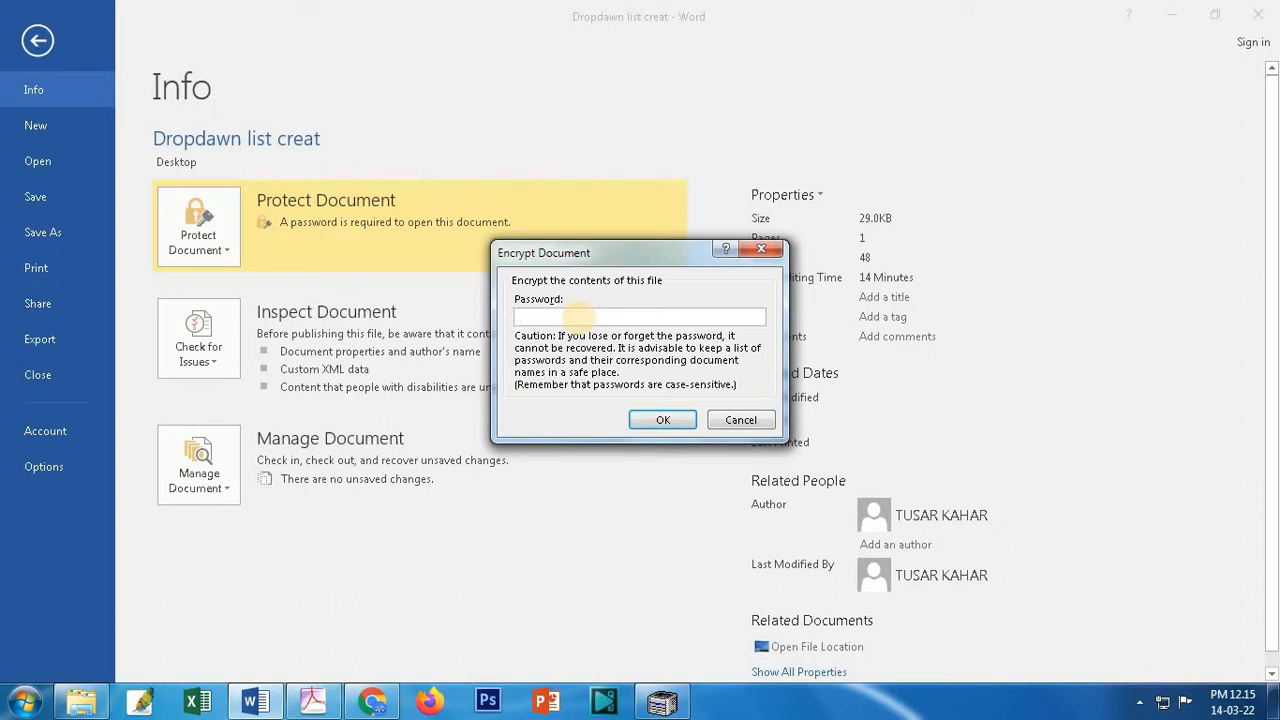
{"action": "left_click", "coordinate": [661, 421]}
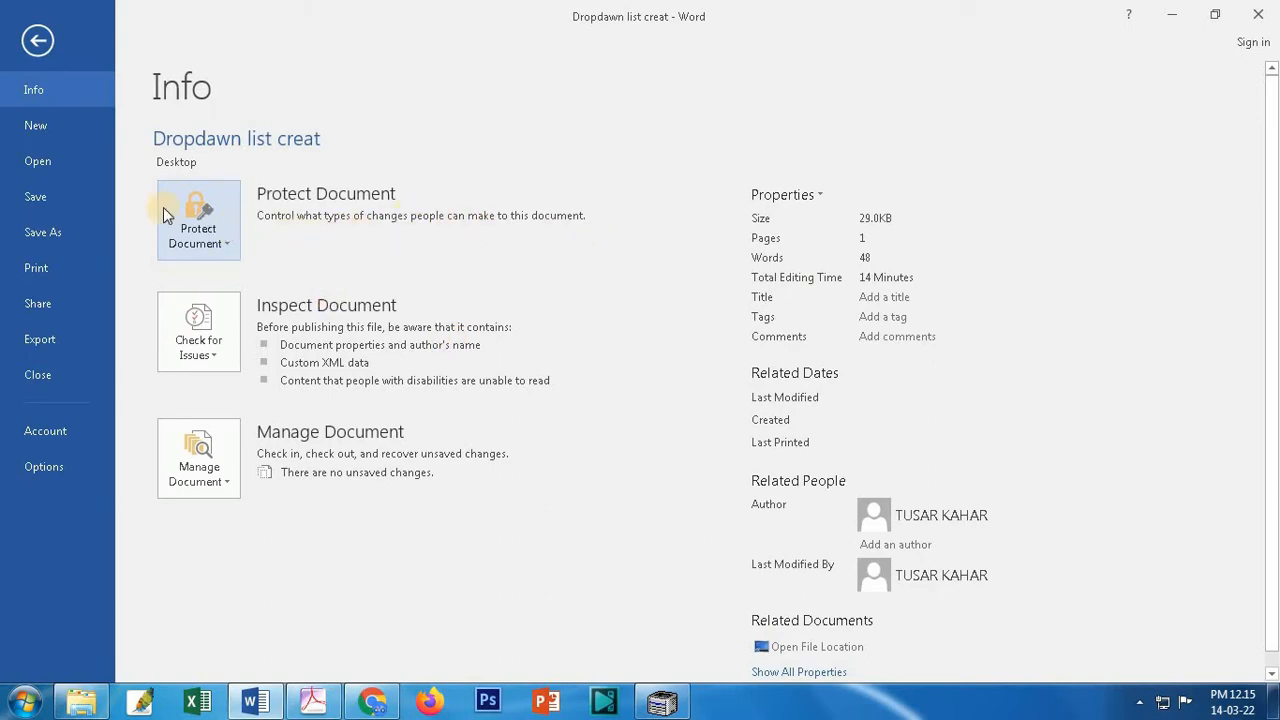
{"action": "left_click", "coordinate": [22, 196]}
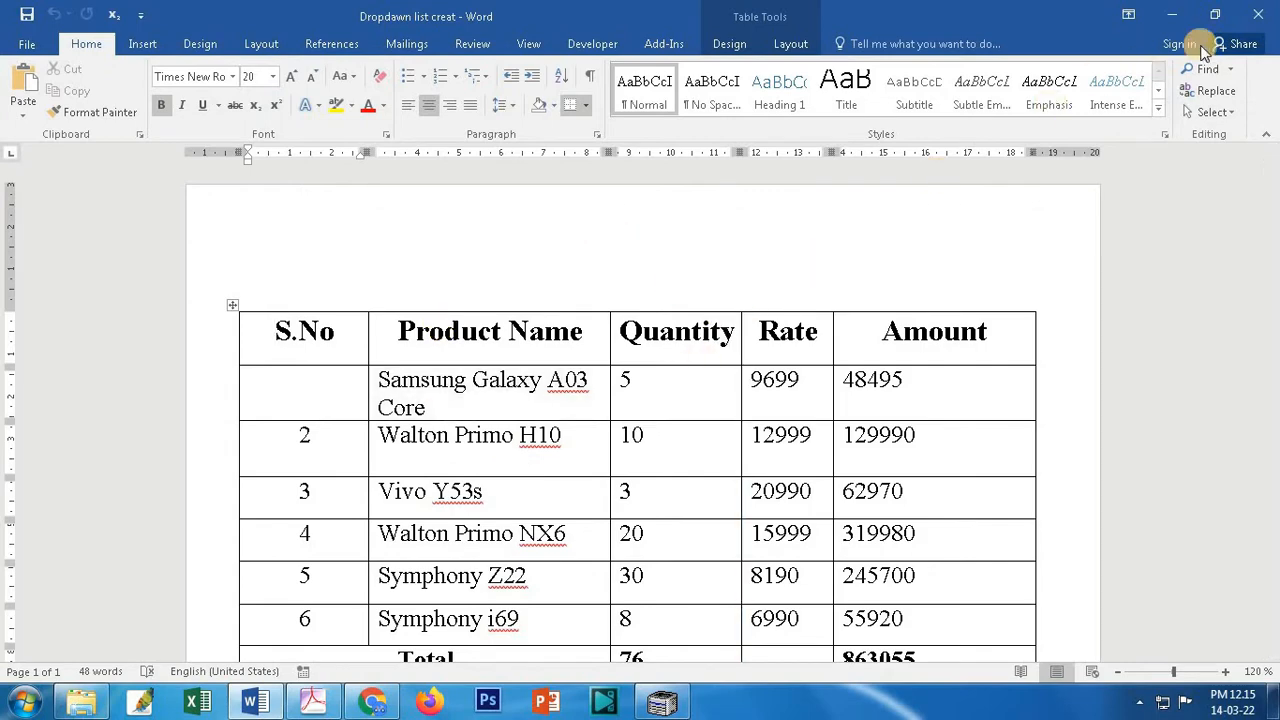
{"action": "left_click", "coordinate": [1258, 14]}
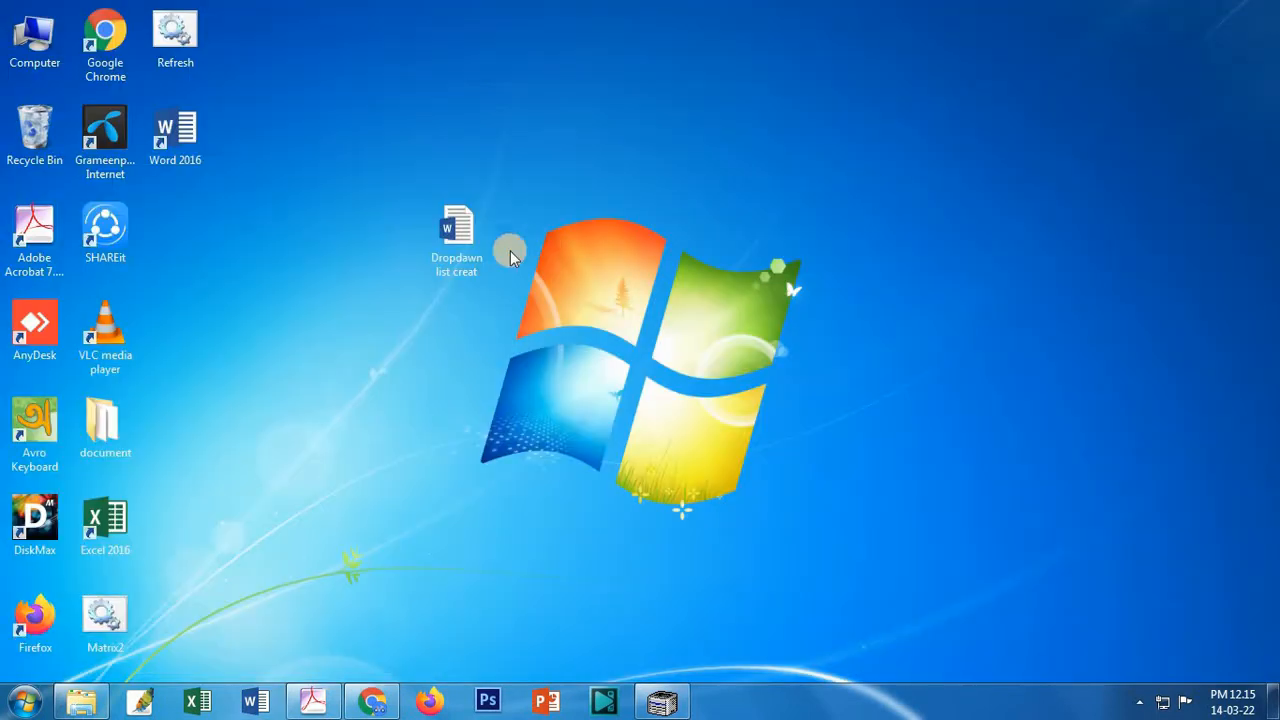
Step: Open 'Dropdawn list creat' from the desktop, now without any password prompt
{"action": "left_click", "coordinate": [447, 257]}
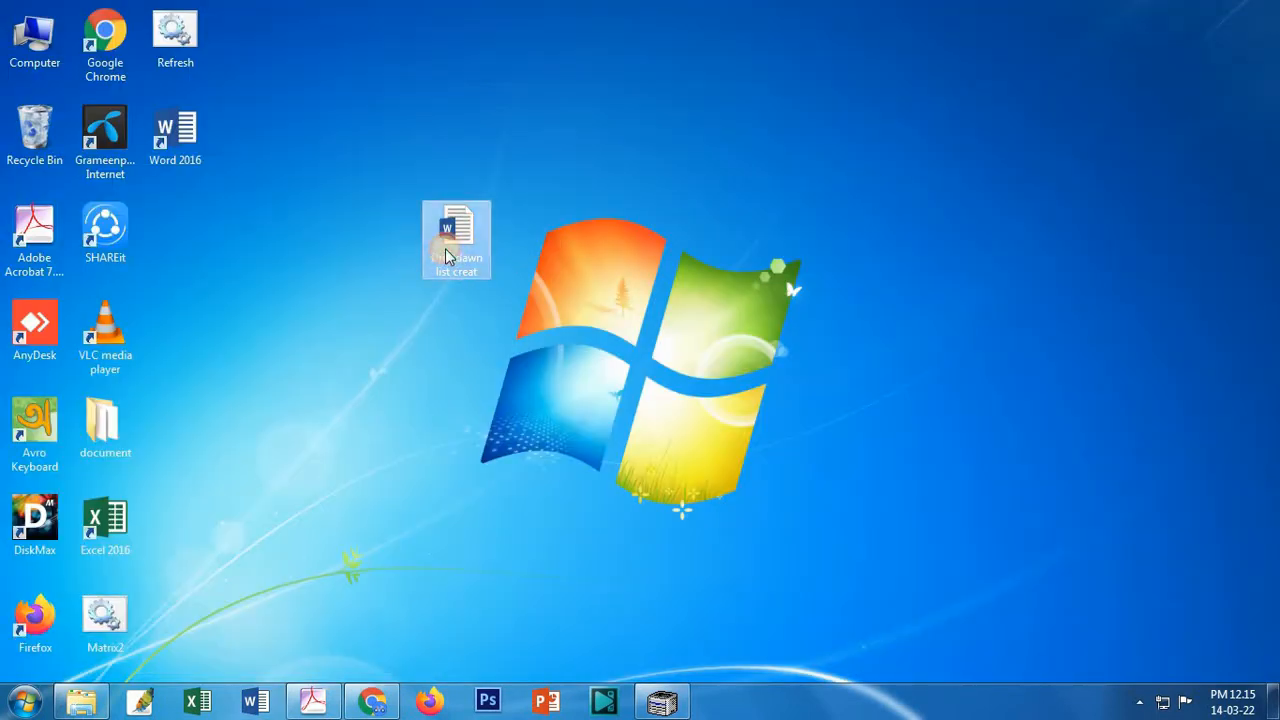
{"action": "double_click", "coordinate": [447, 257]}
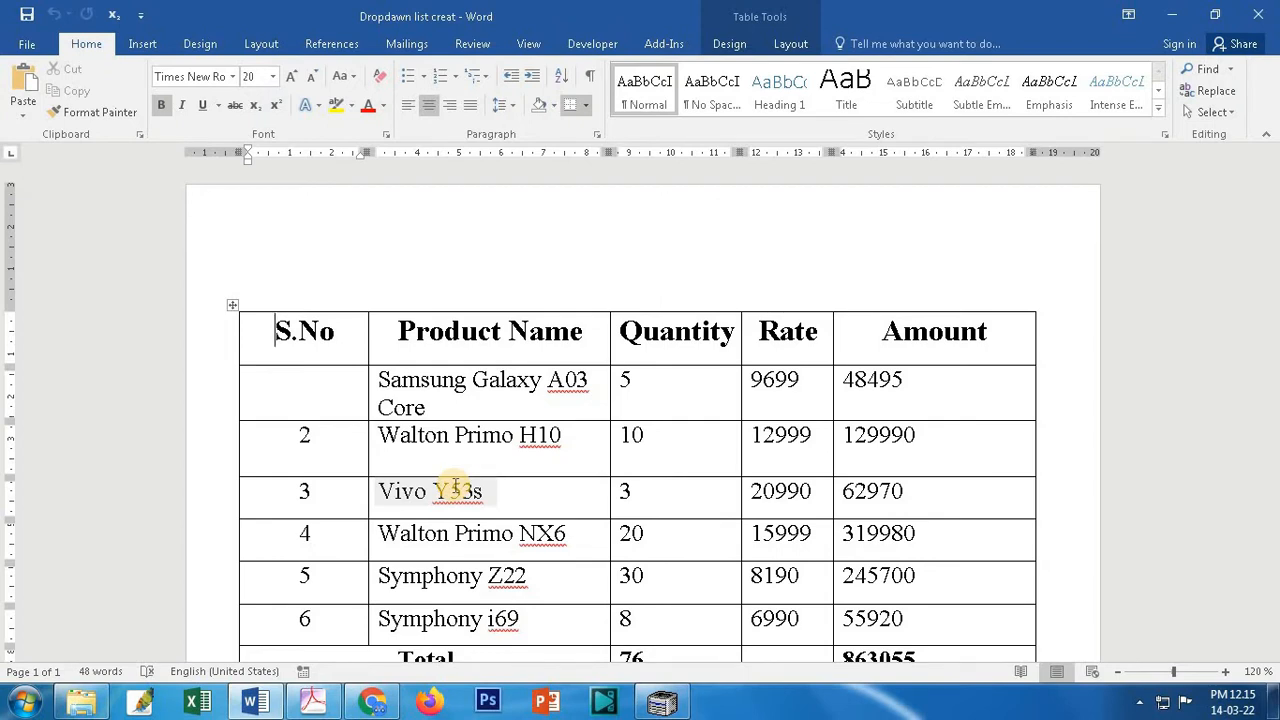
Step: Fill in the first S.No cell and copy the 2 cell's centring onto it with Format Painter
{"action": "left_click", "coordinate": [296, 394]}
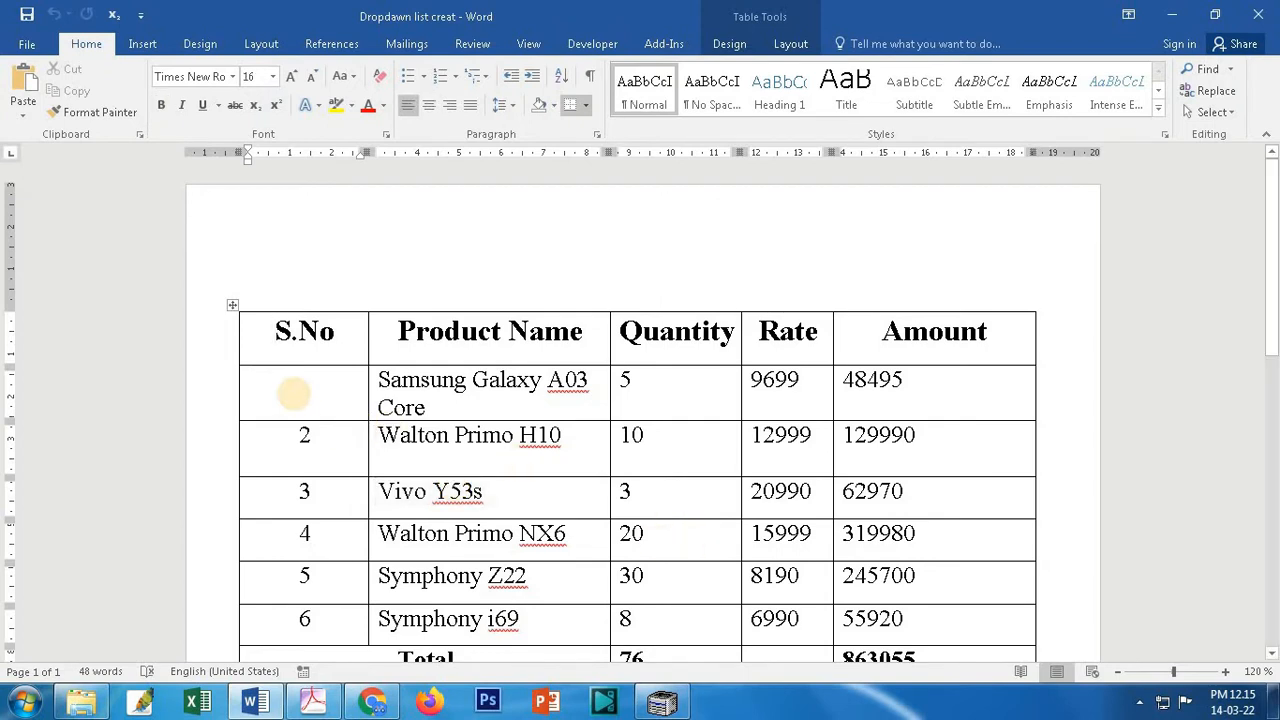
{"action": "type", "text": "2"}
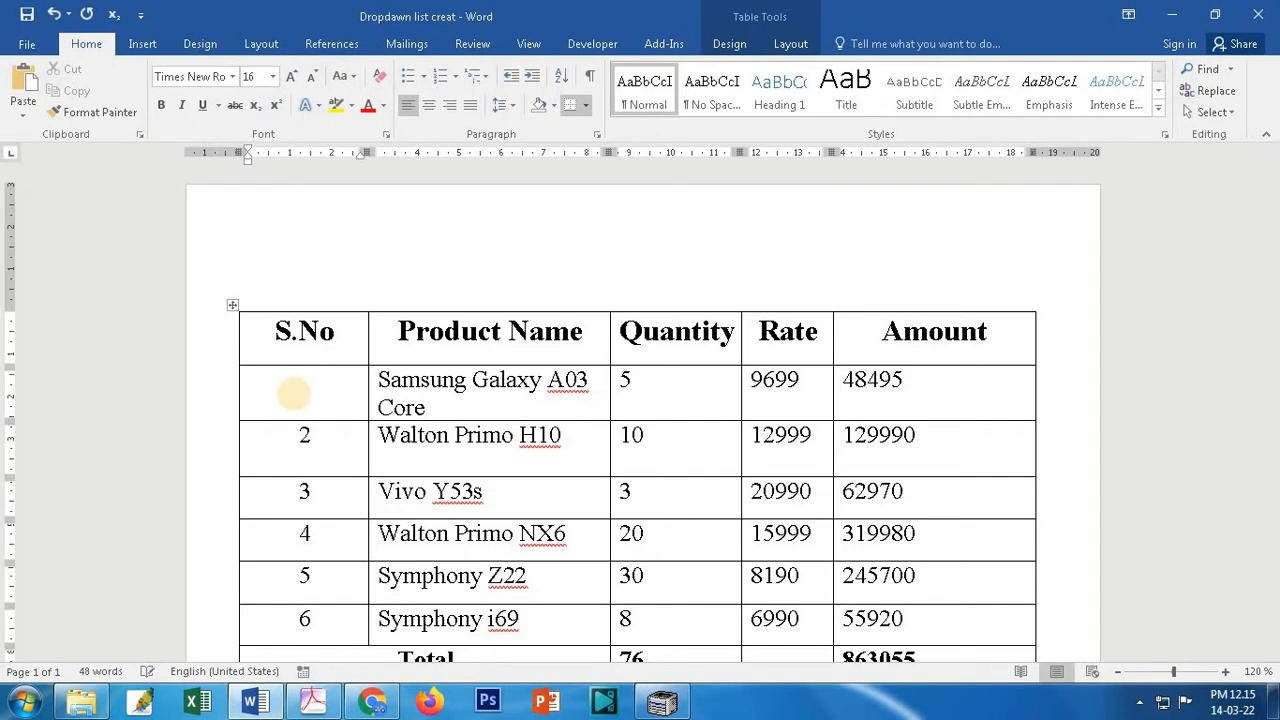
{"action": "left_click", "coordinate": [274, 446]}
{"action": "left_click", "coordinate": [98, 112]}
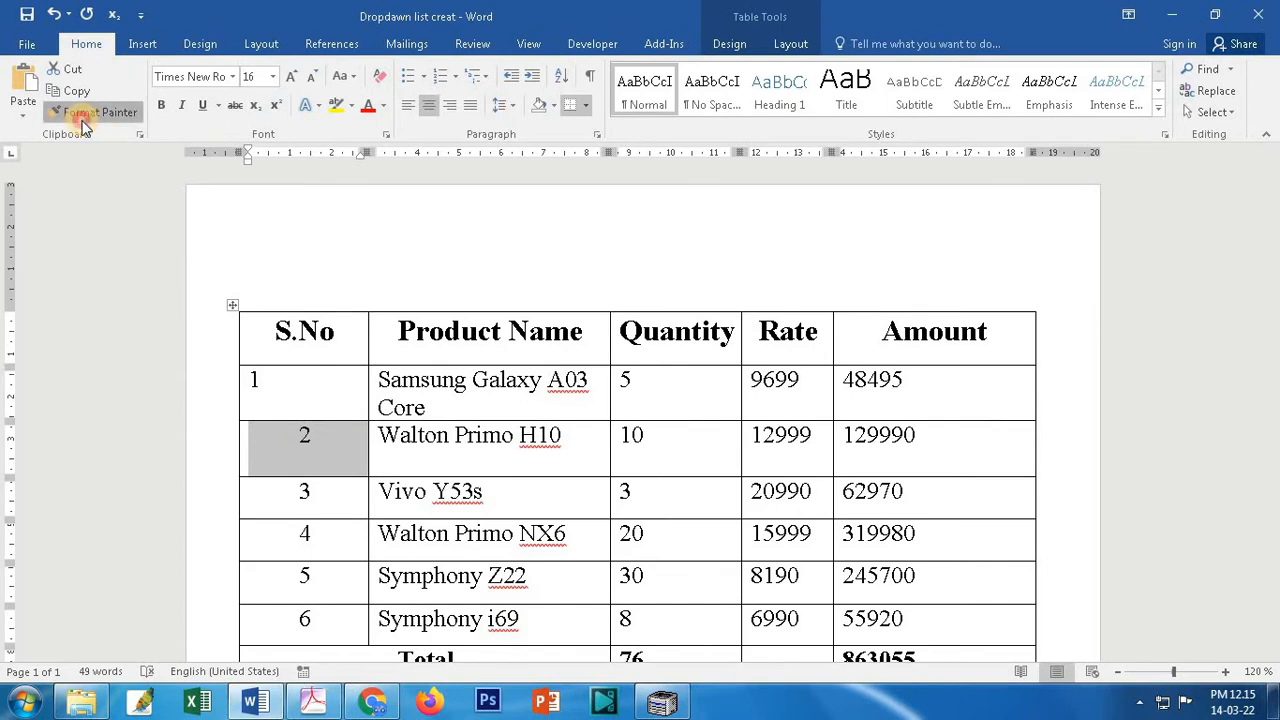
{"action": "left_click", "coordinate": [261, 391]}
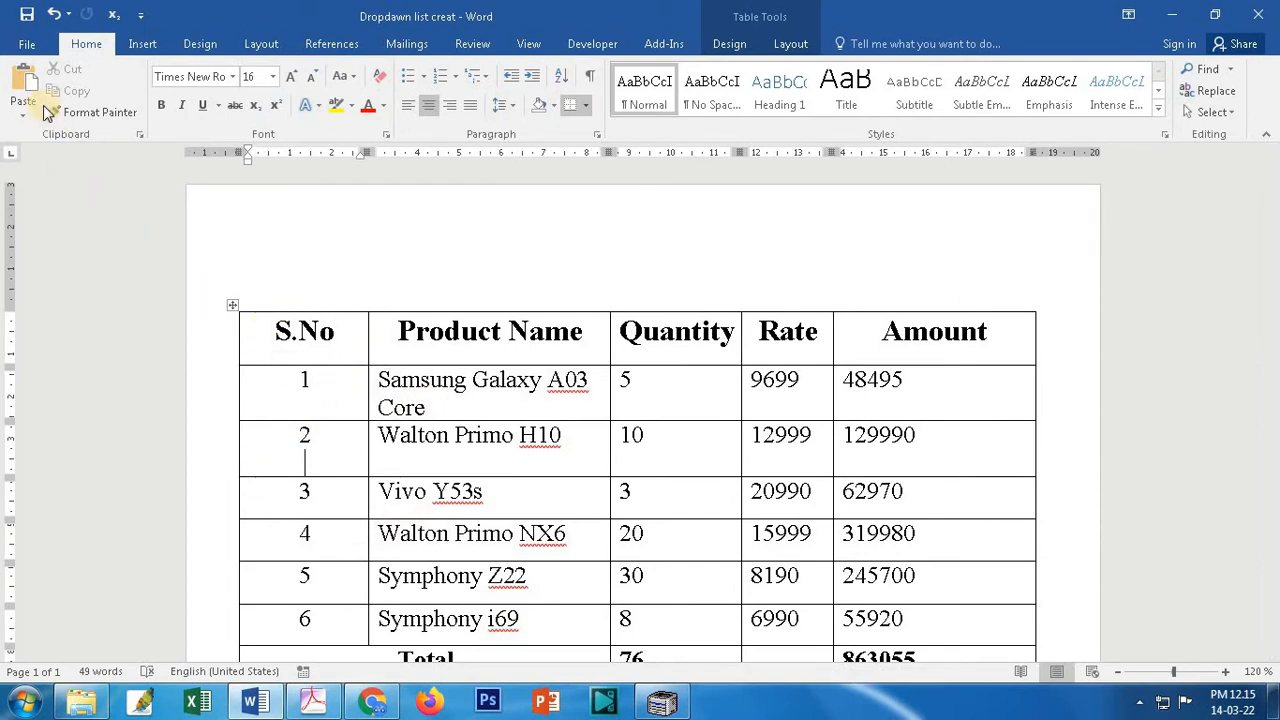
{"action": "left_click", "coordinate": [18, 46]}
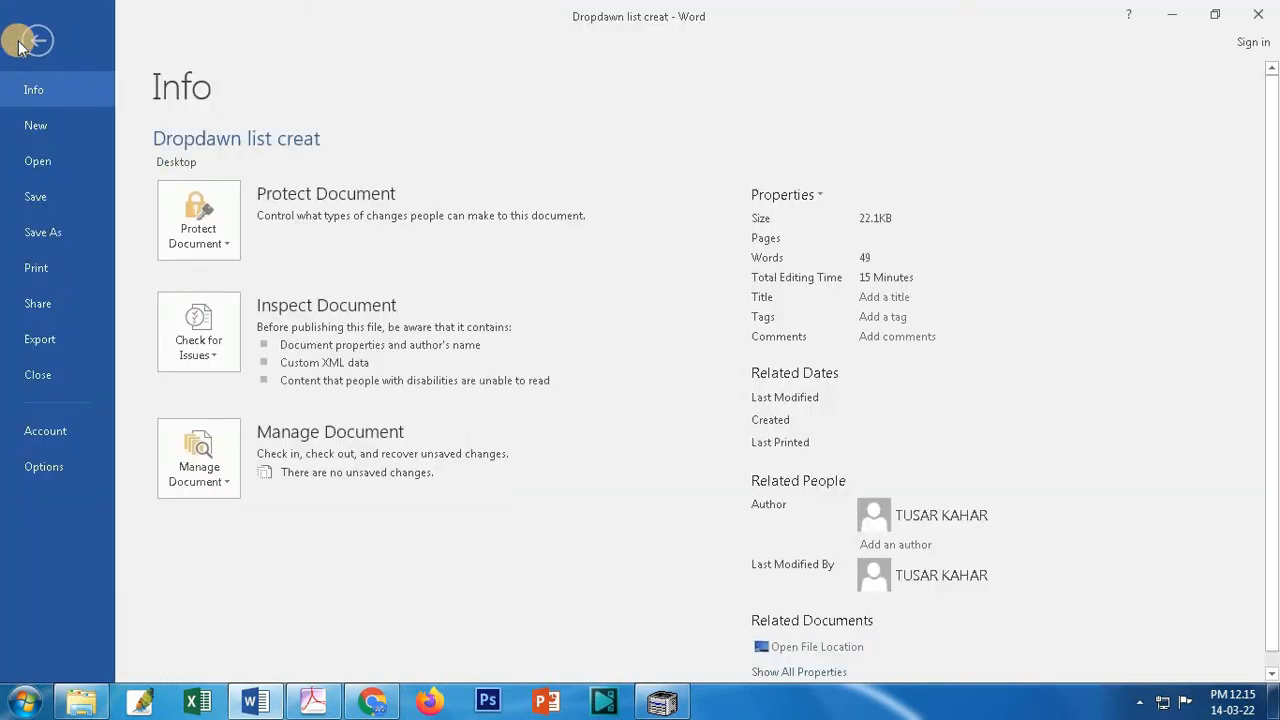
Step: In Restrict Editing, limit formatting and allow only No changes (read-only) editing, then start enforcing protection
{"action": "left_click", "coordinate": [227, 258]}
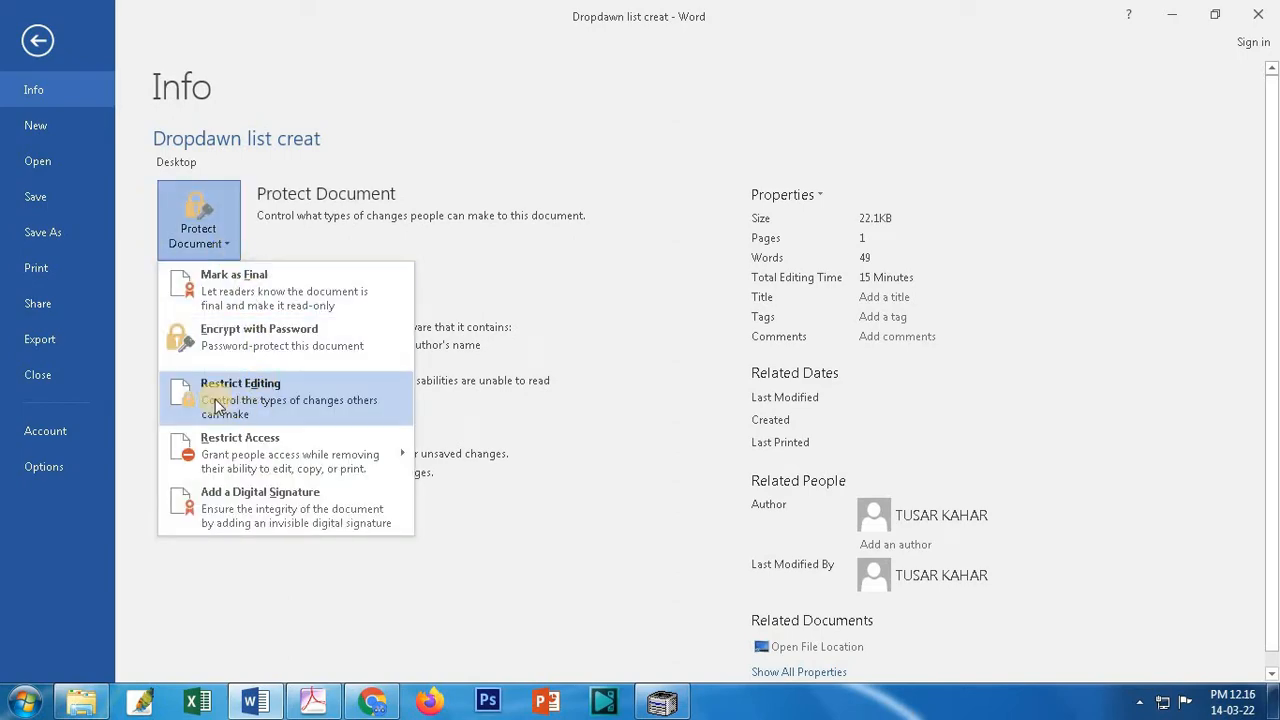
{"action": "left_click", "coordinate": [281, 402]}
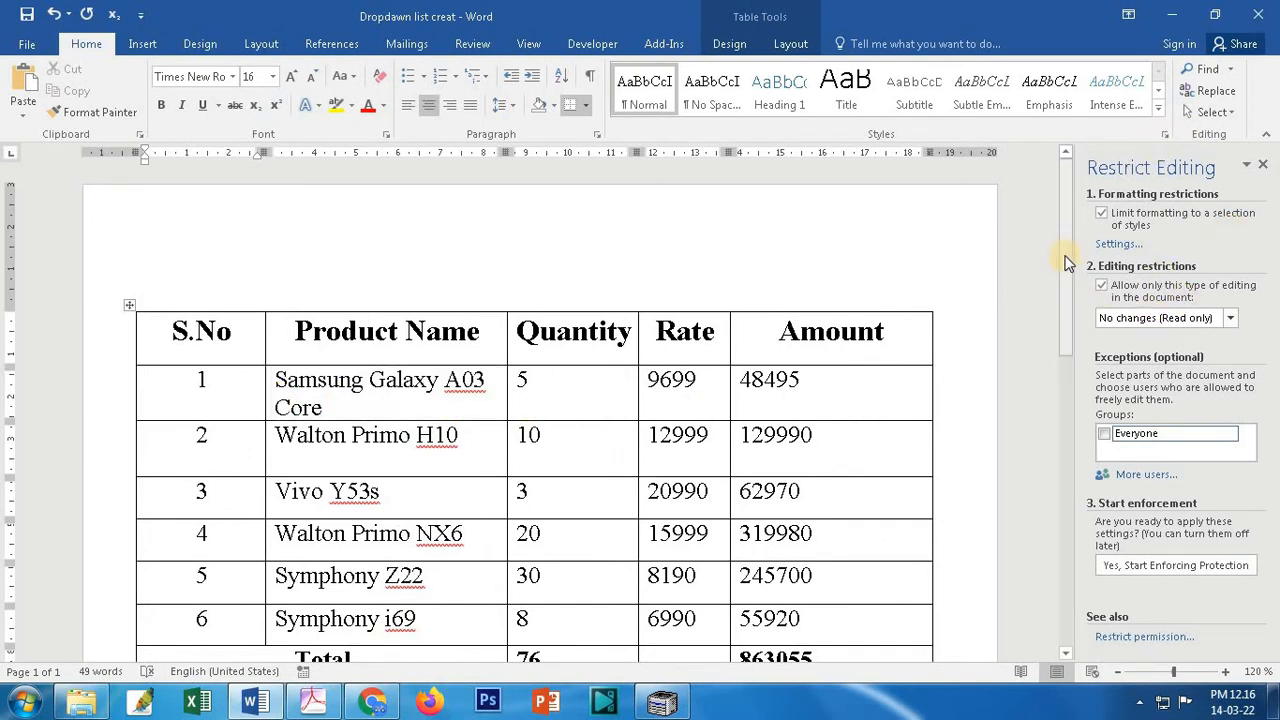
{"action": "left_click", "coordinate": [1102, 214]}
{"action": "left_click", "coordinate": [1102, 220]}
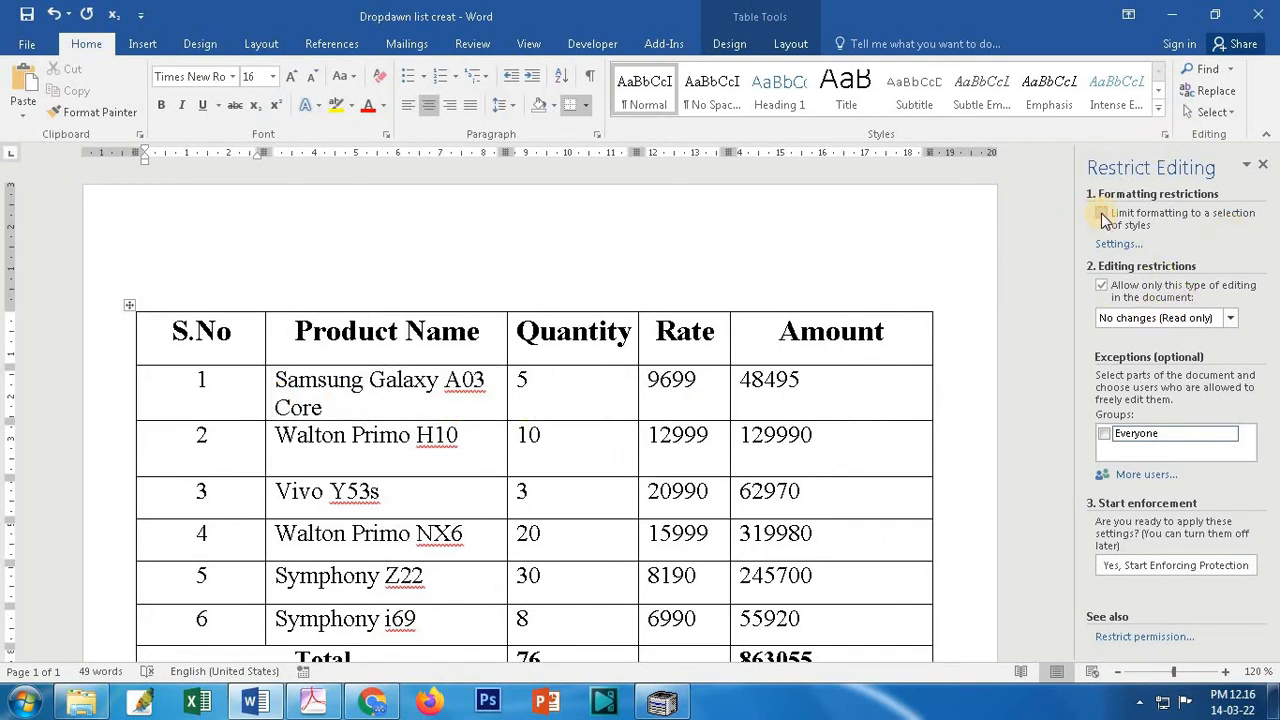
{"action": "left_click", "coordinate": [1102, 285]}
{"action": "left_click", "coordinate": [1102, 286]}
{"action": "left_click", "coordinate": [1102, 288]}
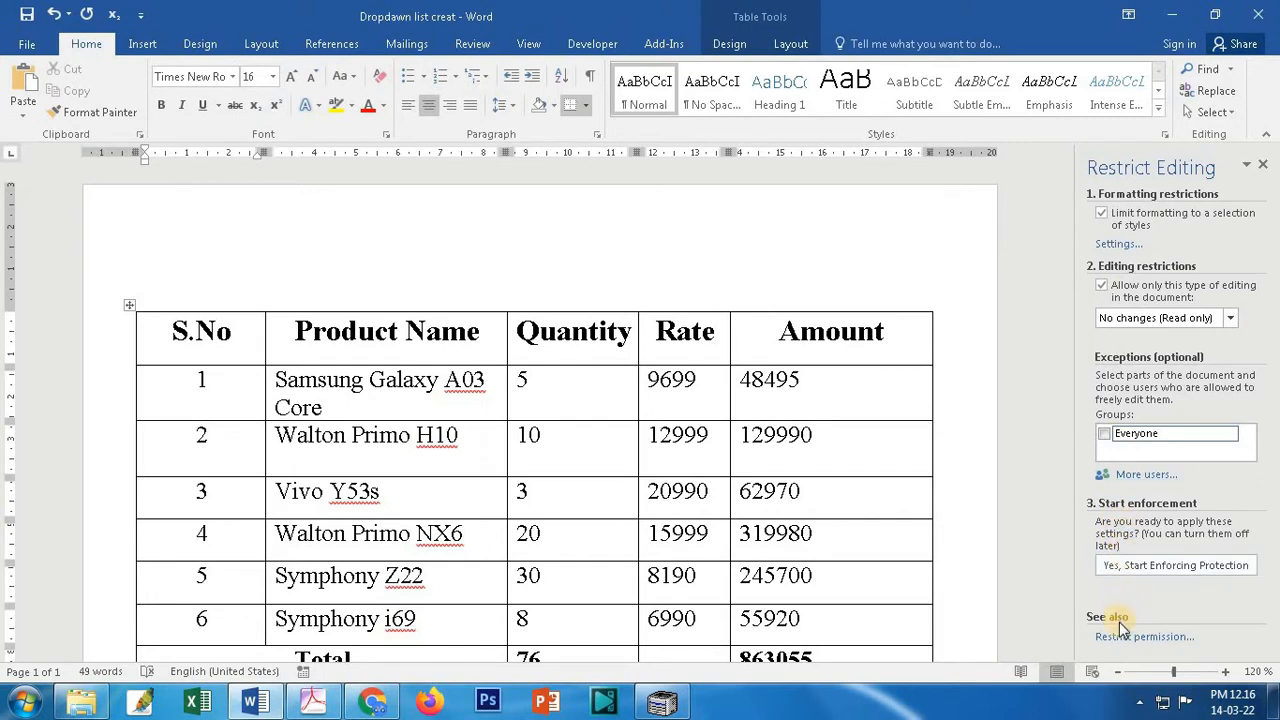
{"action": "left_click", "coordinate": [1183, 566]}
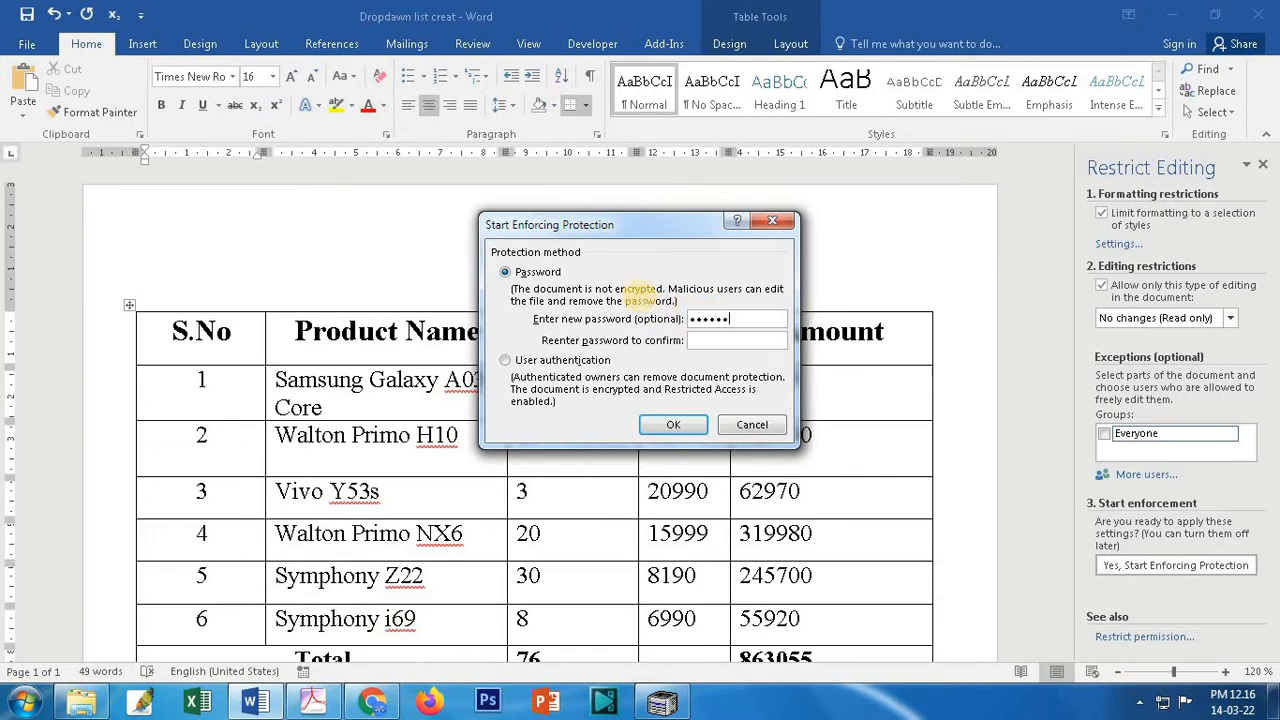
Step: Confirm the protection password to enforce read-only editing and save the document
{"action": "left_click", "coordinate": [730, 345]}
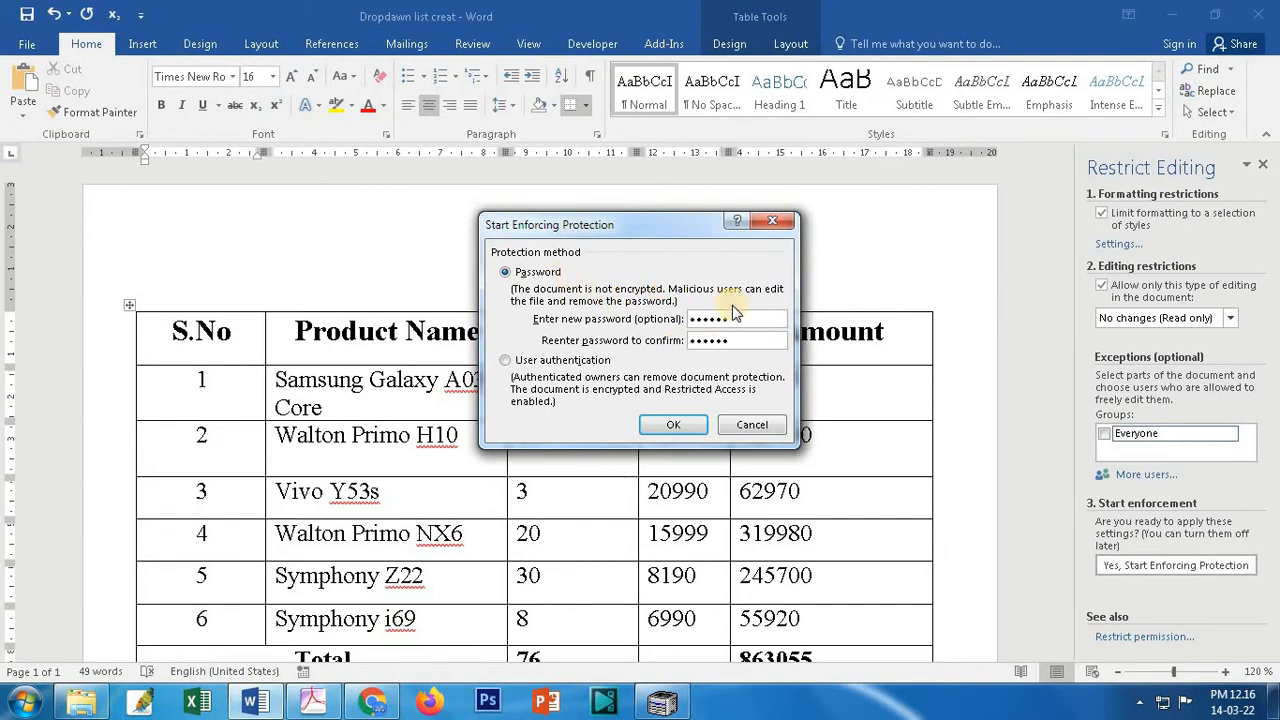
{"action": "left_click", "coordinate": [675, 426]}
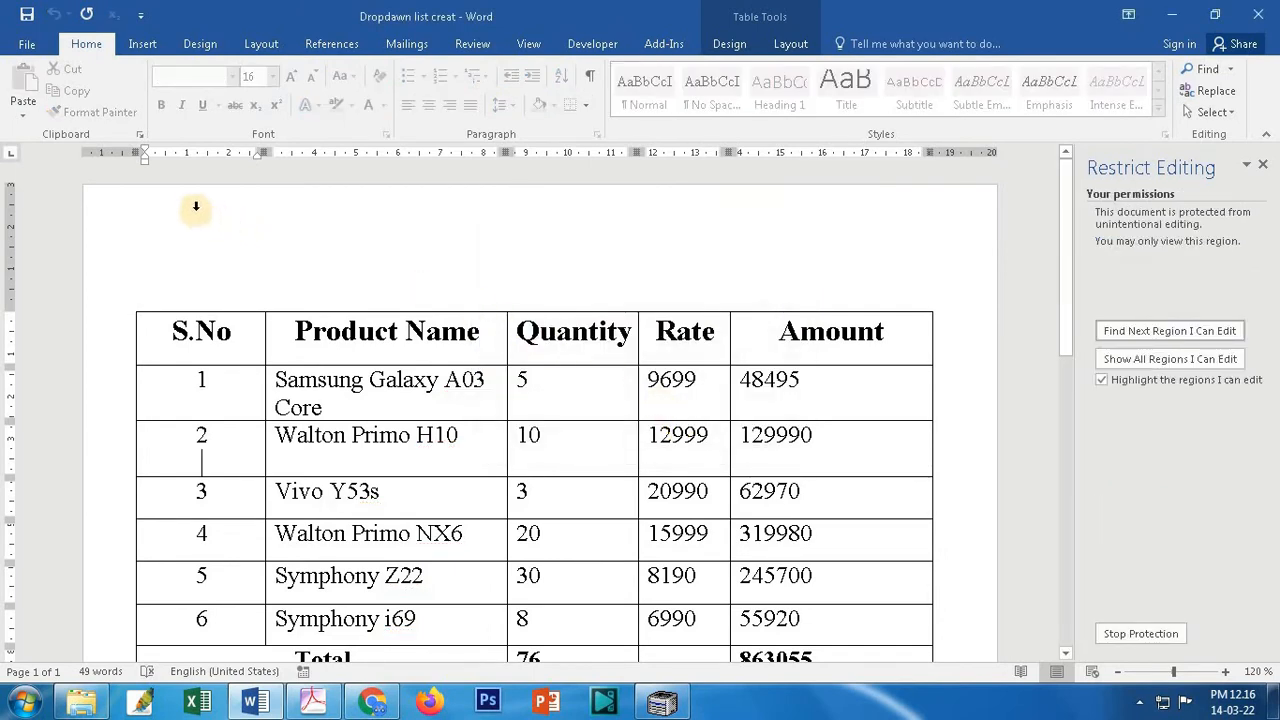
{"action": "left_click", "coordinate": [24, 46]}
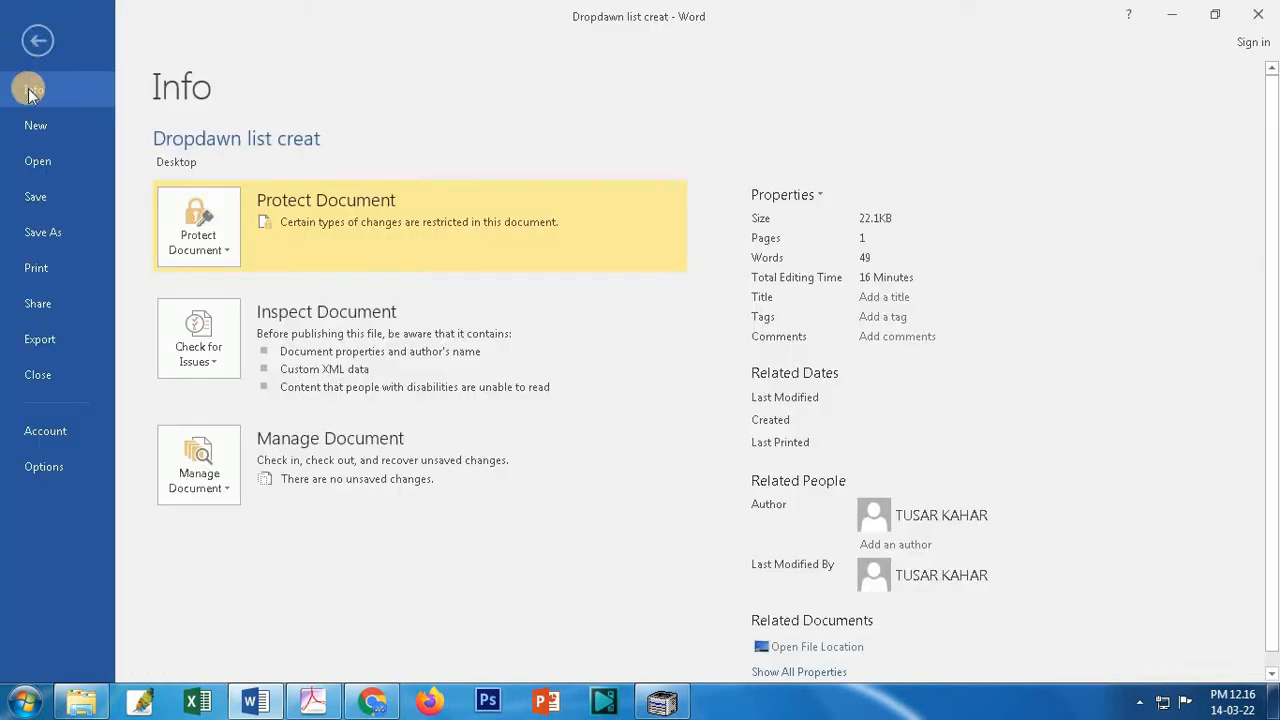
{"action": "left_click", "coordinate": [42, 196]}
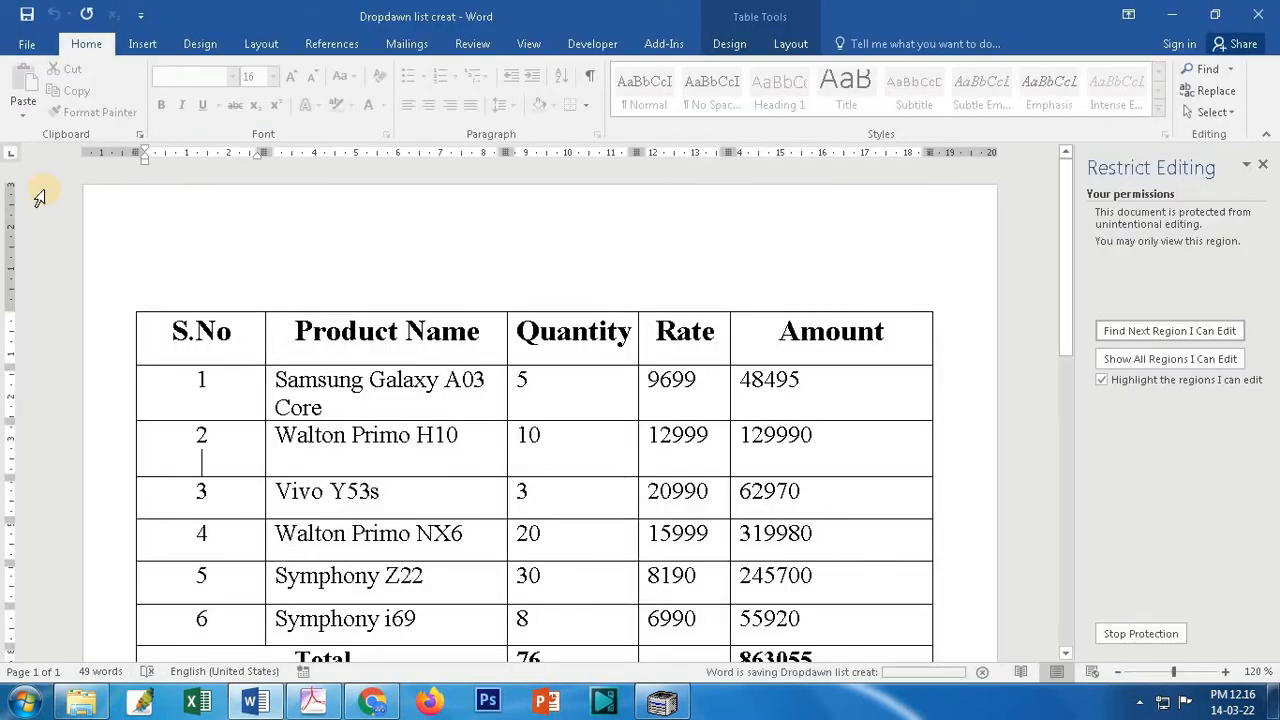
Step: Save again, close Word, and reopen 'Dropdawn list creat' from the desktop
{"action": "left_click", "coordinate": [27, 14]}
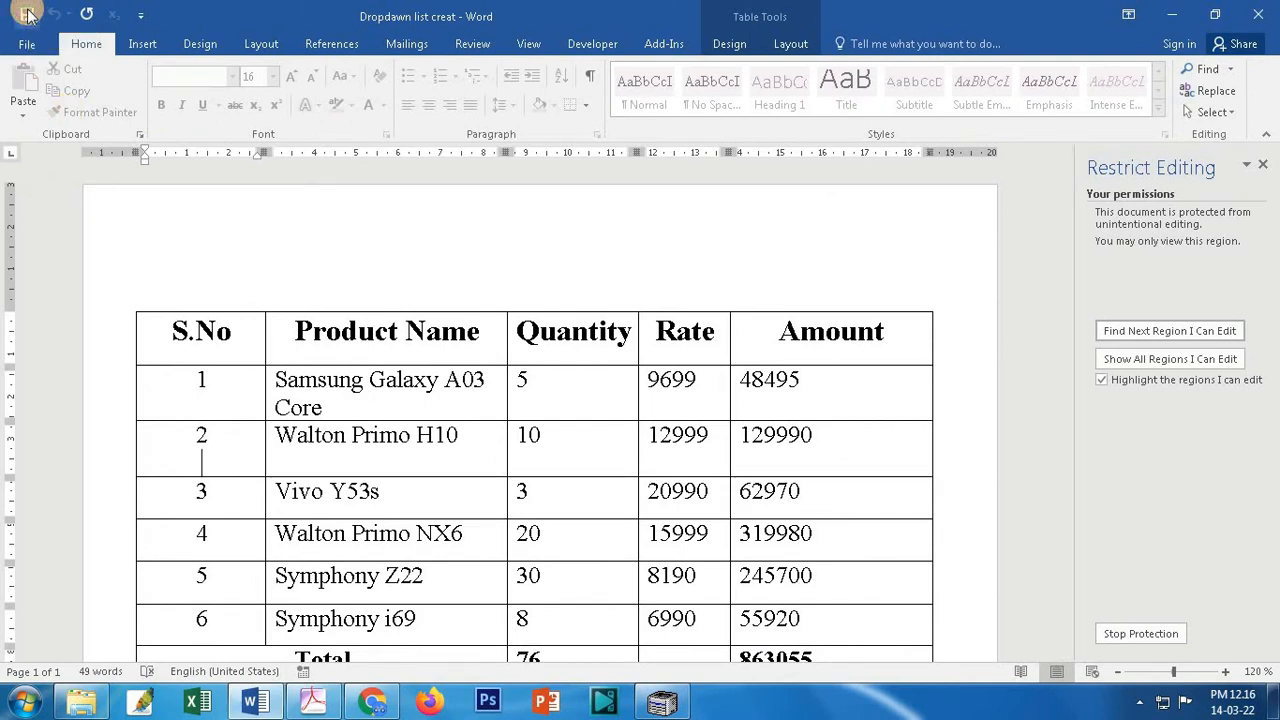
{"action": "left_click", "coordinate": [1258, 14]}
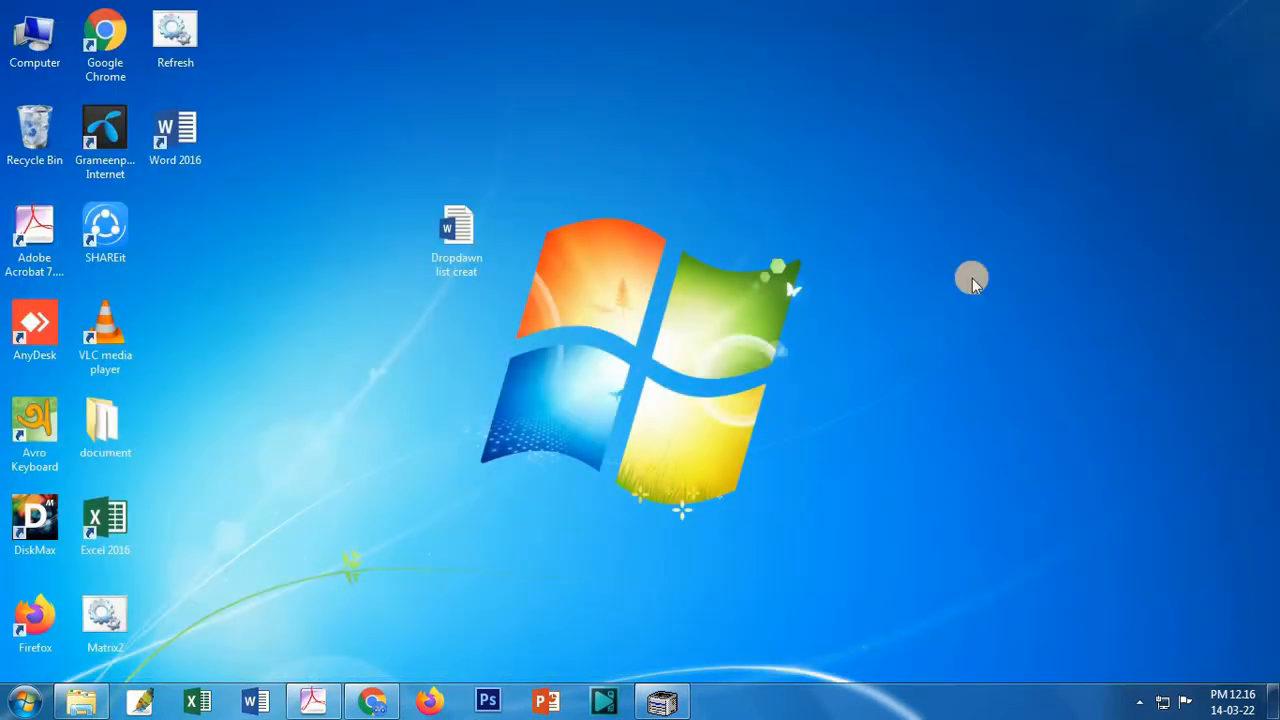
{"action": "double_click", "coordinate": [443, 250]}
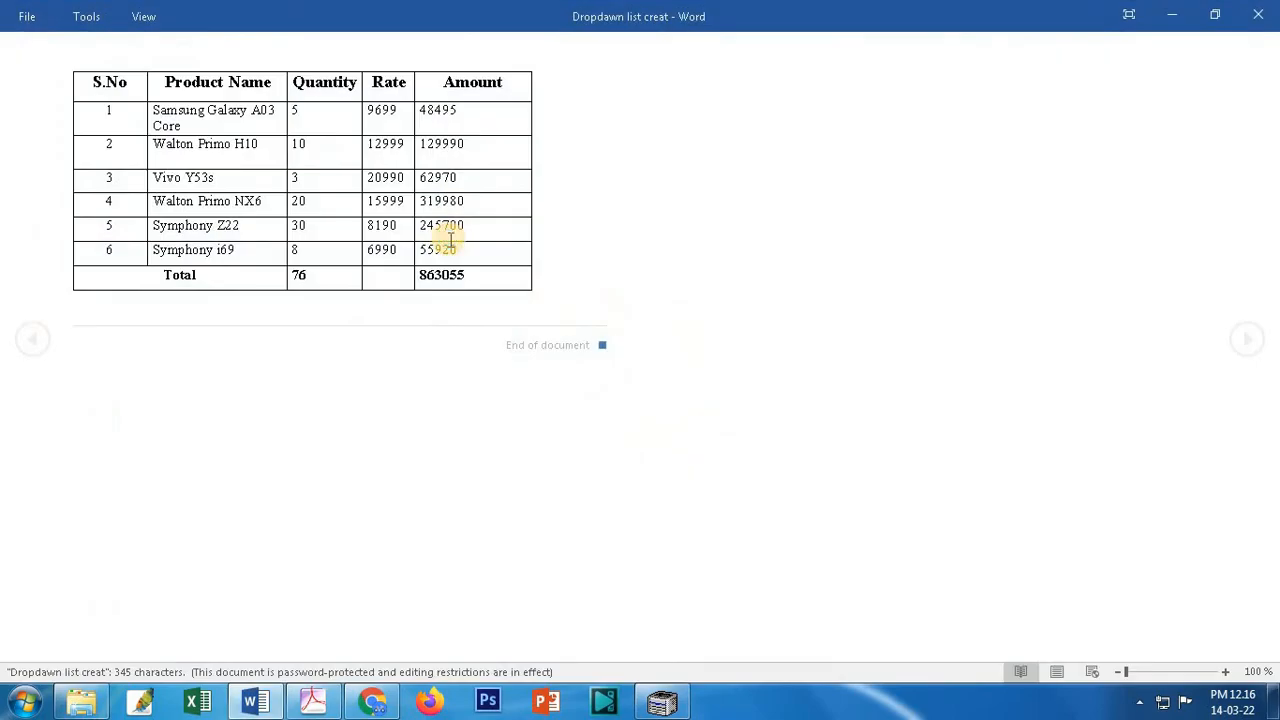
Step: Switch to Print Layout and try deleting the first serial number, which is blocked as locked
{"action": "left_click", "coordinate": [1057, 670]}
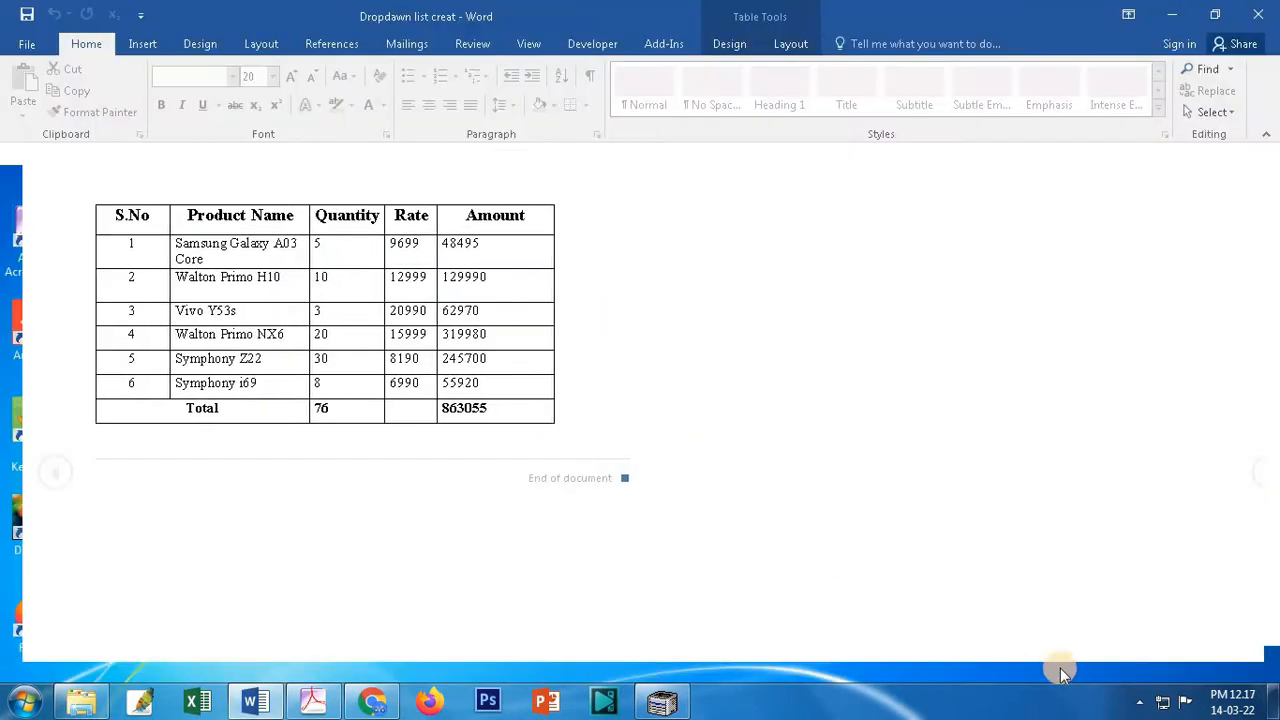
{"action": "scroll", "coordinate": [428, 438], "scroll_direction": "up", "scroll_amount": 3}
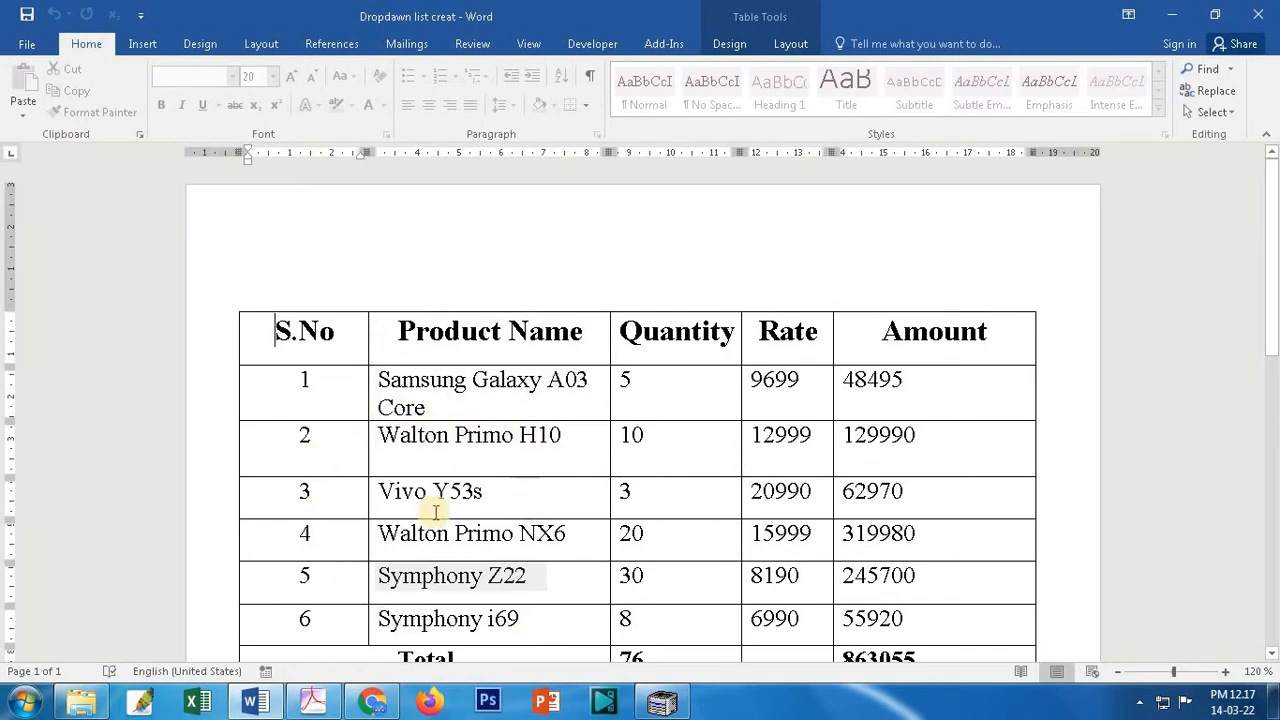
{"action": "left_click", "coordinate": [315, 390]}
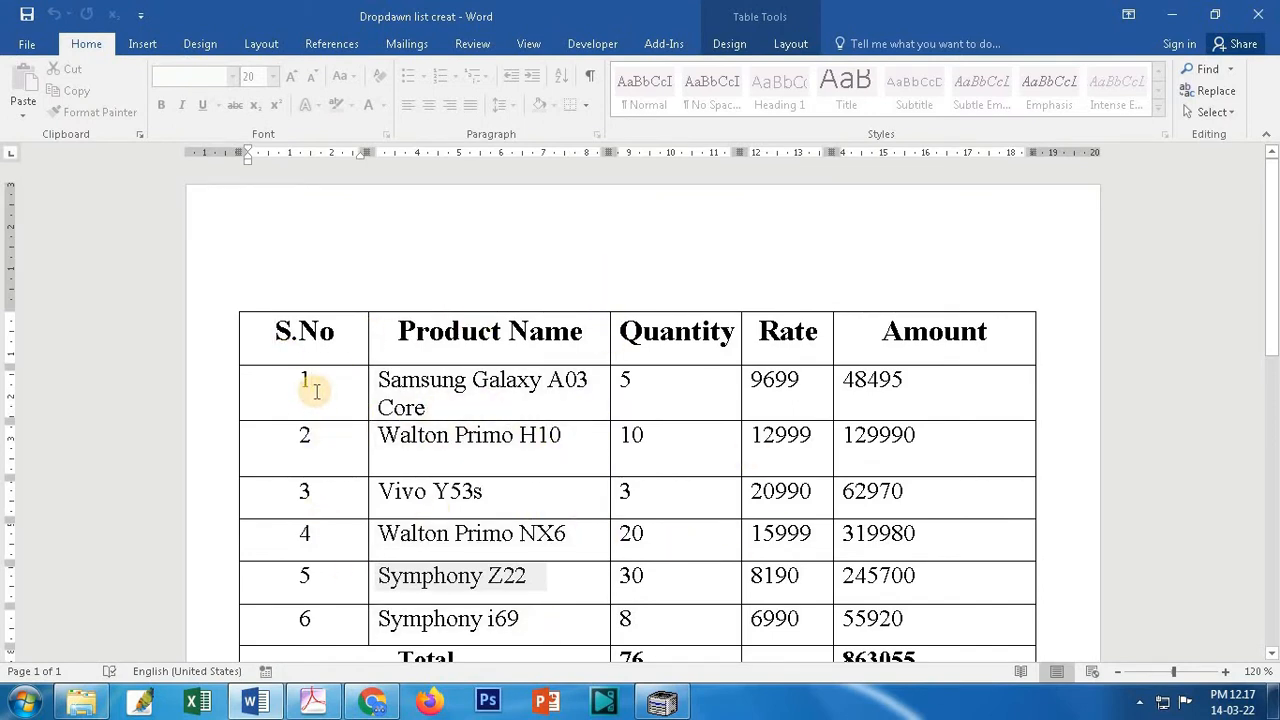
{"action": "key", "text": "BackSpace"}
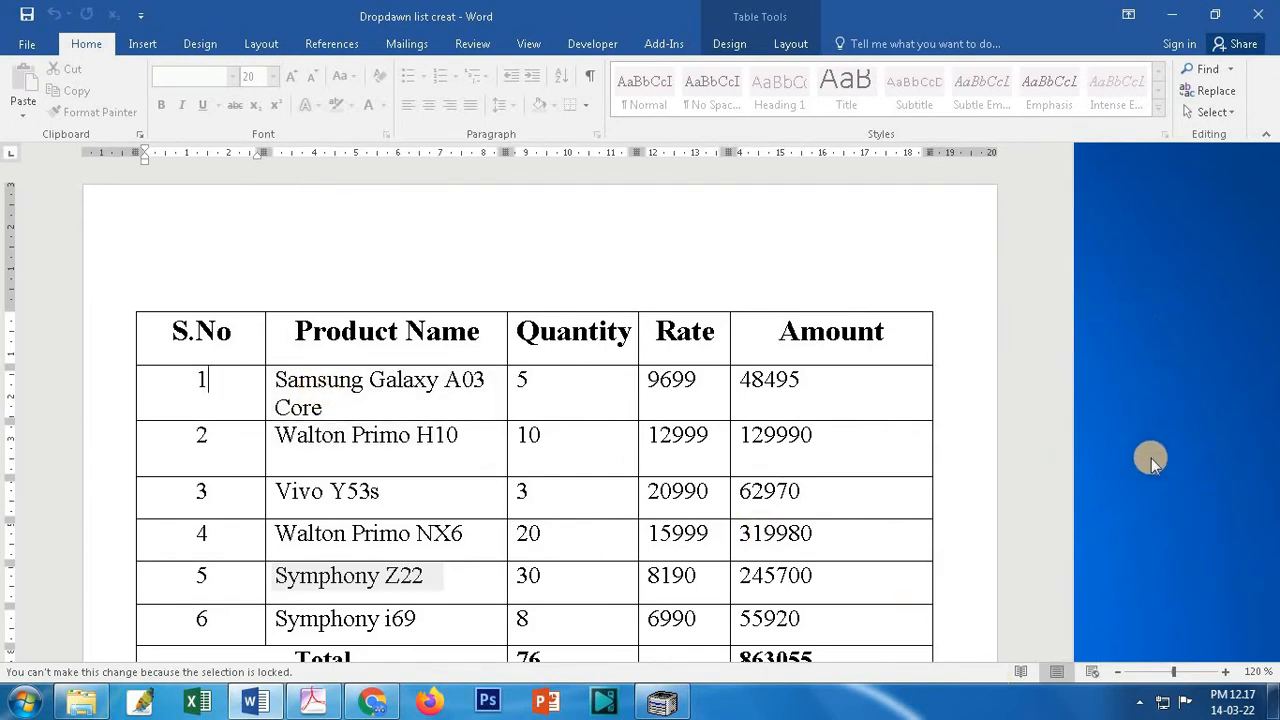
{"action": "scroll", "coordinate": [1151, 458], "scroll_direction": "down", "scroll_amount": 10}
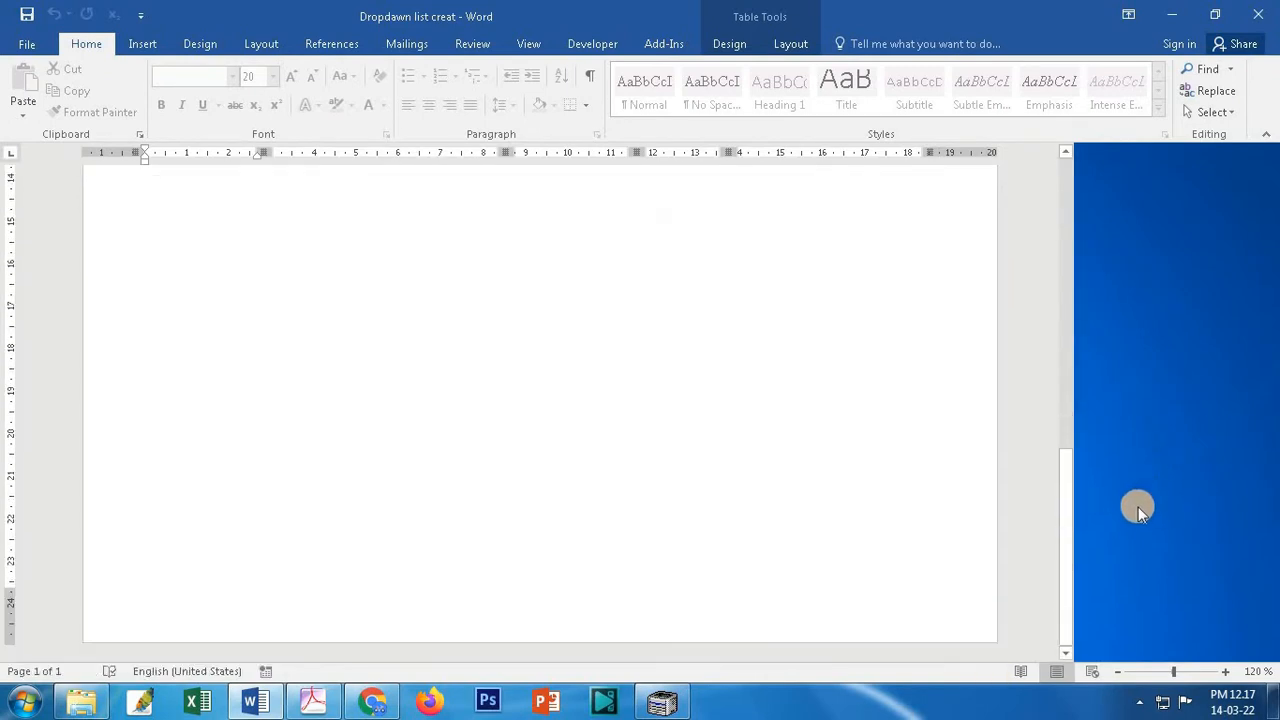
{"action": "scroll", "coordinate": [1136, 508], "scroll_direction": "up", "scroll_amount": 10}
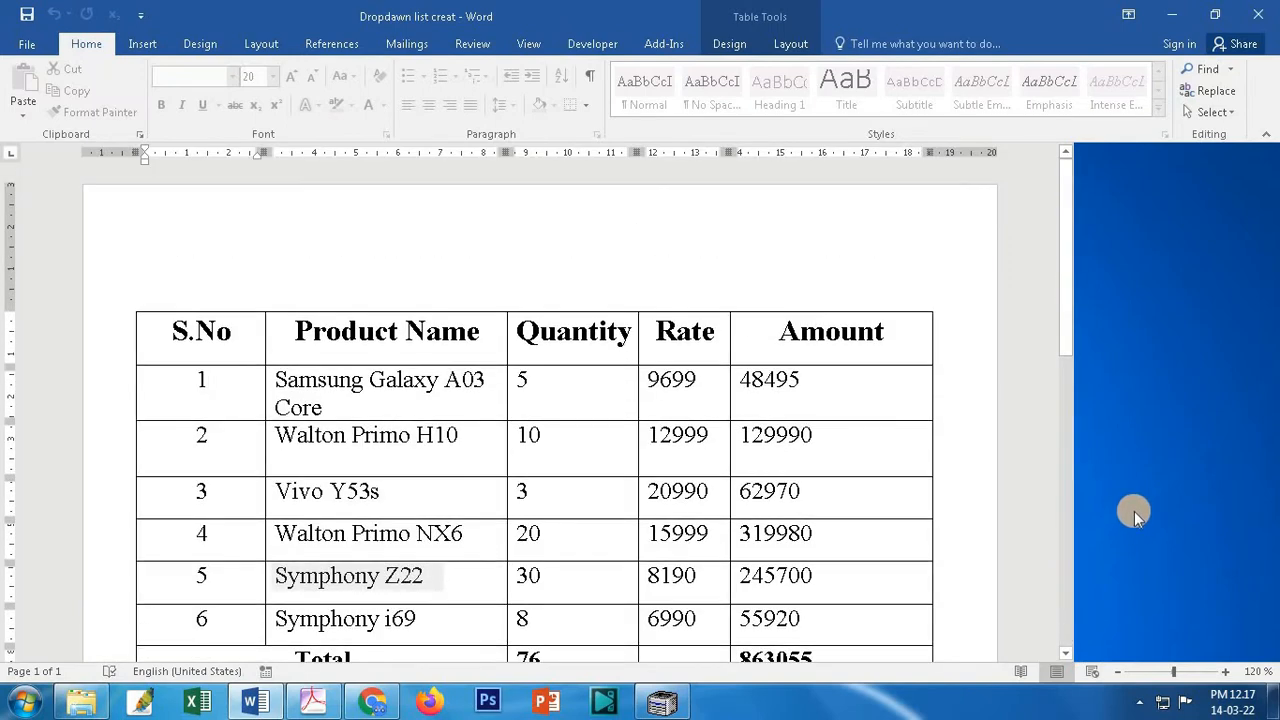
{"action": "left_click", "coordinate": [599, 333]}
{"action": "left_click", "coordinate": [218, 381]}
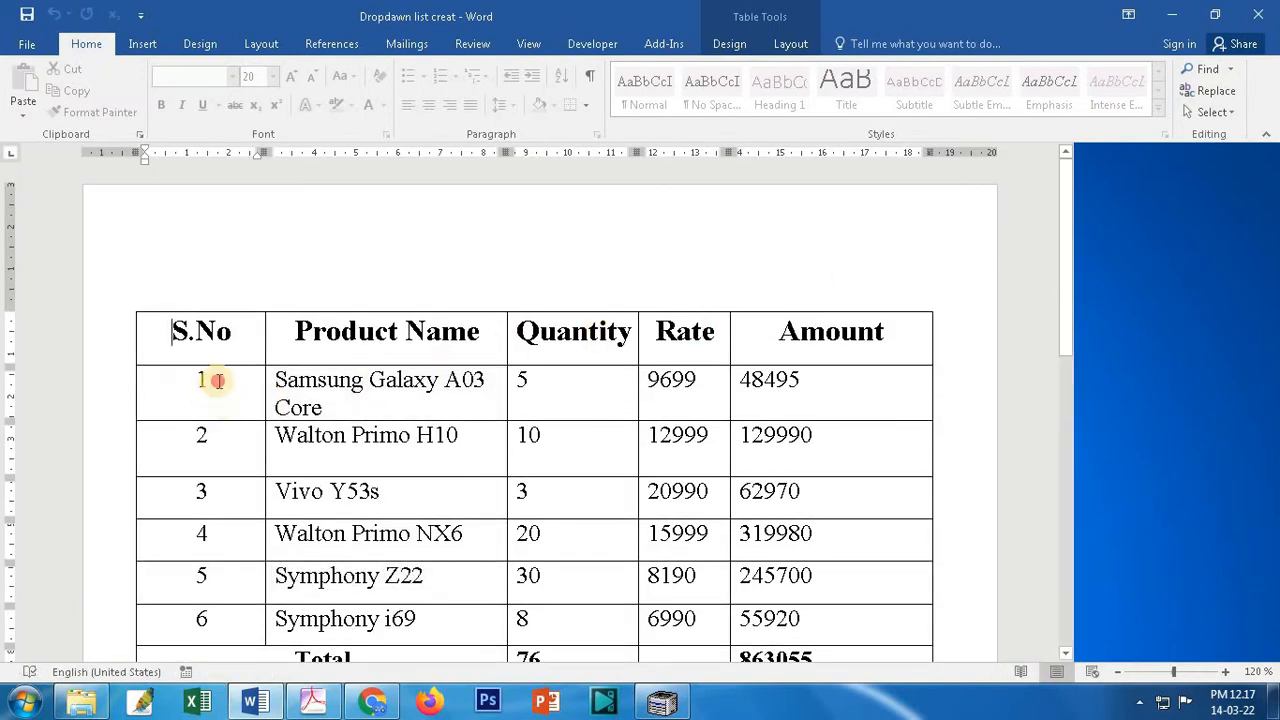
Step: Choose Stop Protection in Restrict Editing and enter the protection password to unprotect the document
{"action": "left_click", "coordinate": [27, 44]}
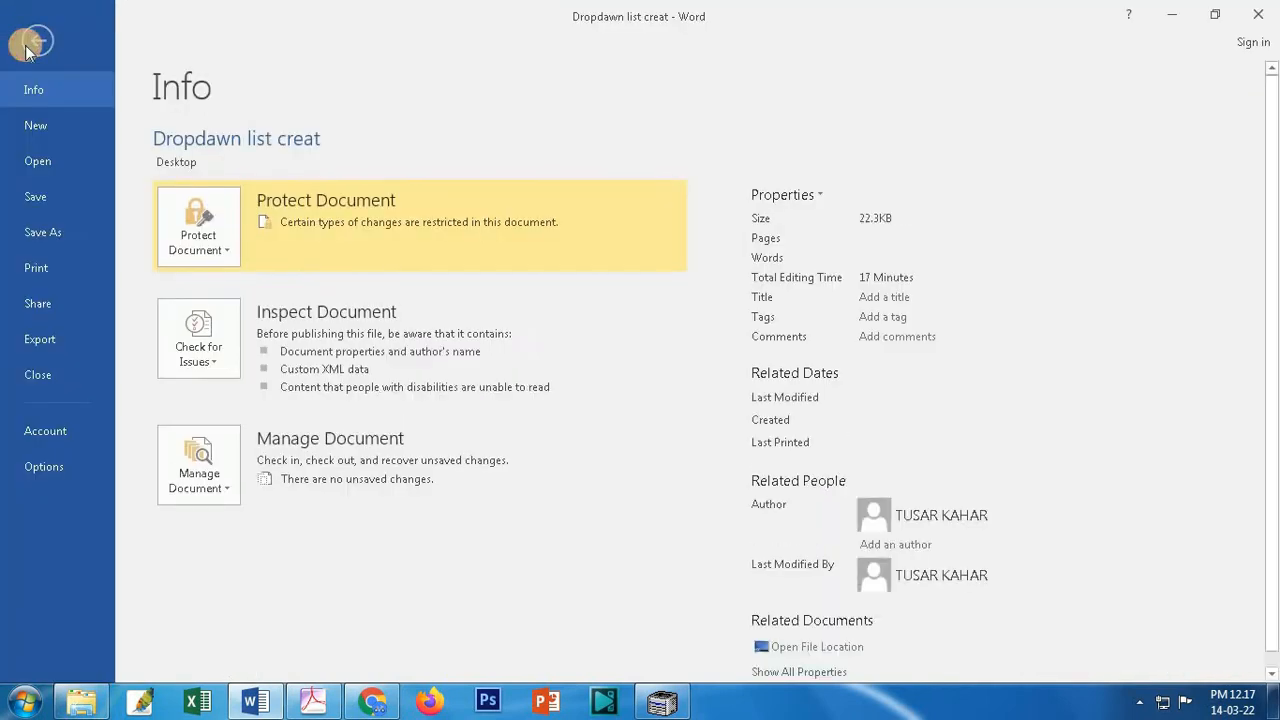
{"action": "left_click", "coordinate": [231, 252]}
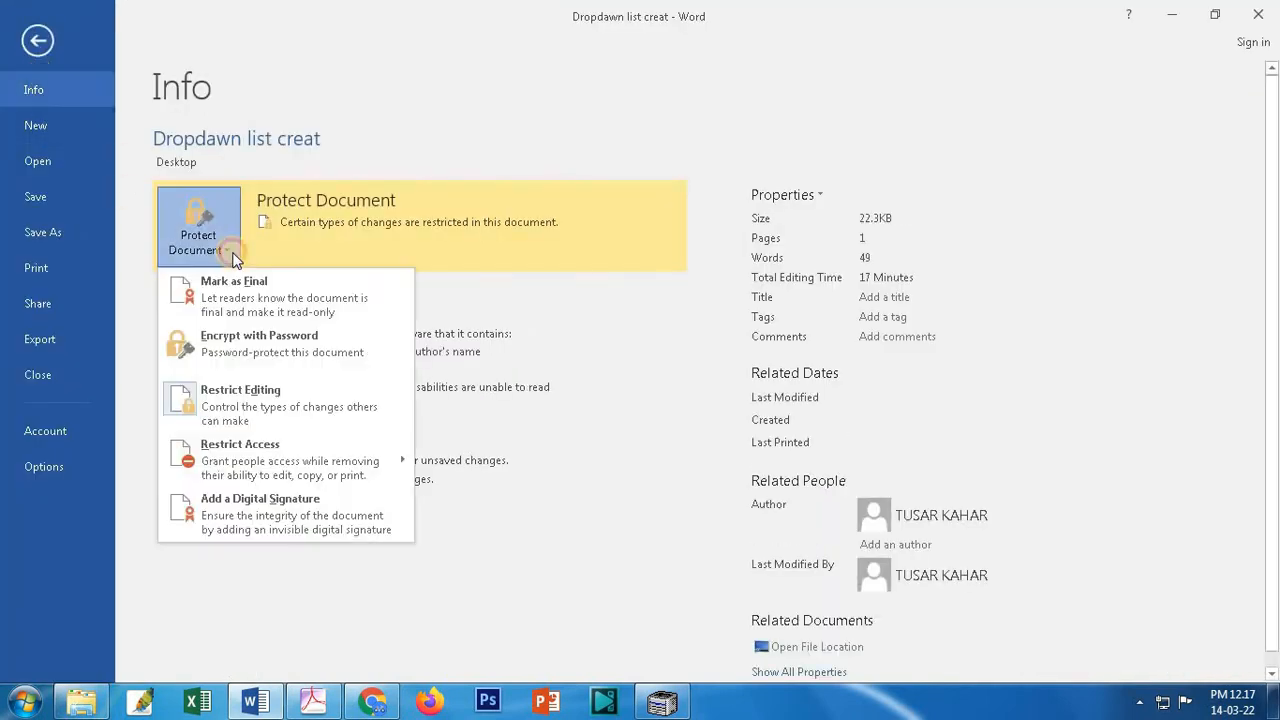
{"action": "left_click", "coordinate": [284, 412]}
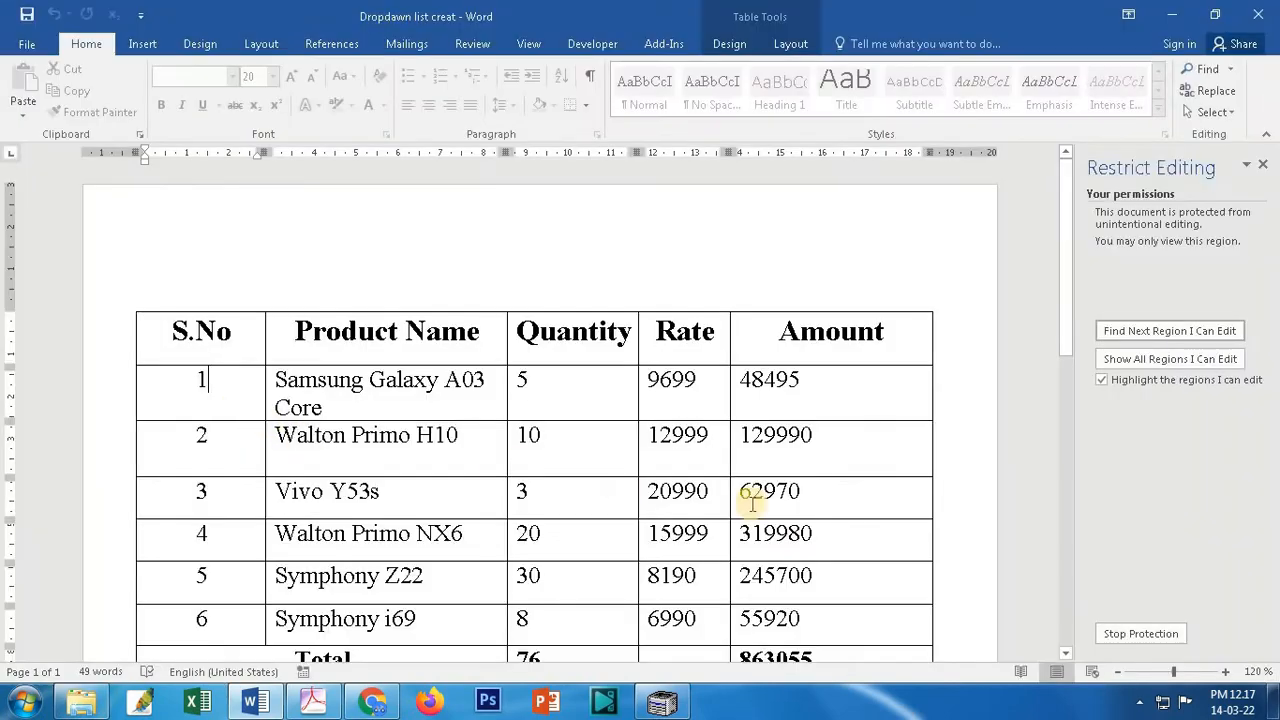
{"action": "left_click", "coordinate": [1155, 636]}
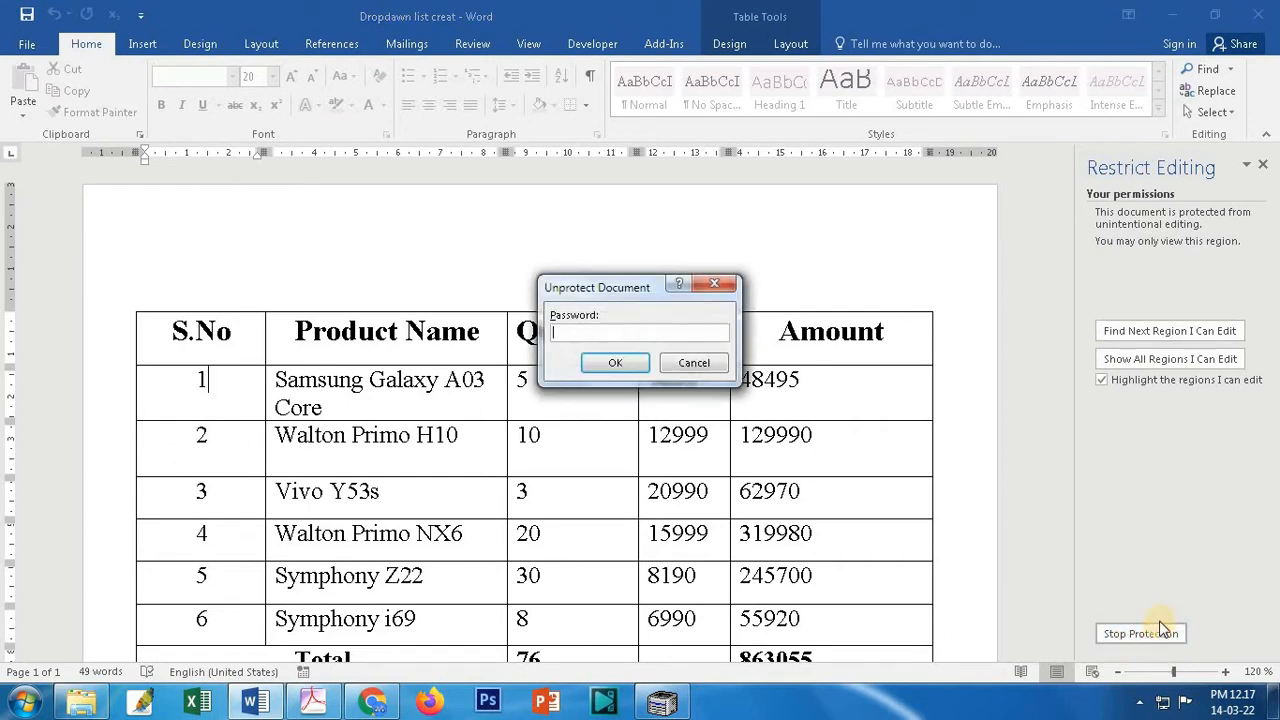
{"action": "left_click", "coordinate": [567, 330]}
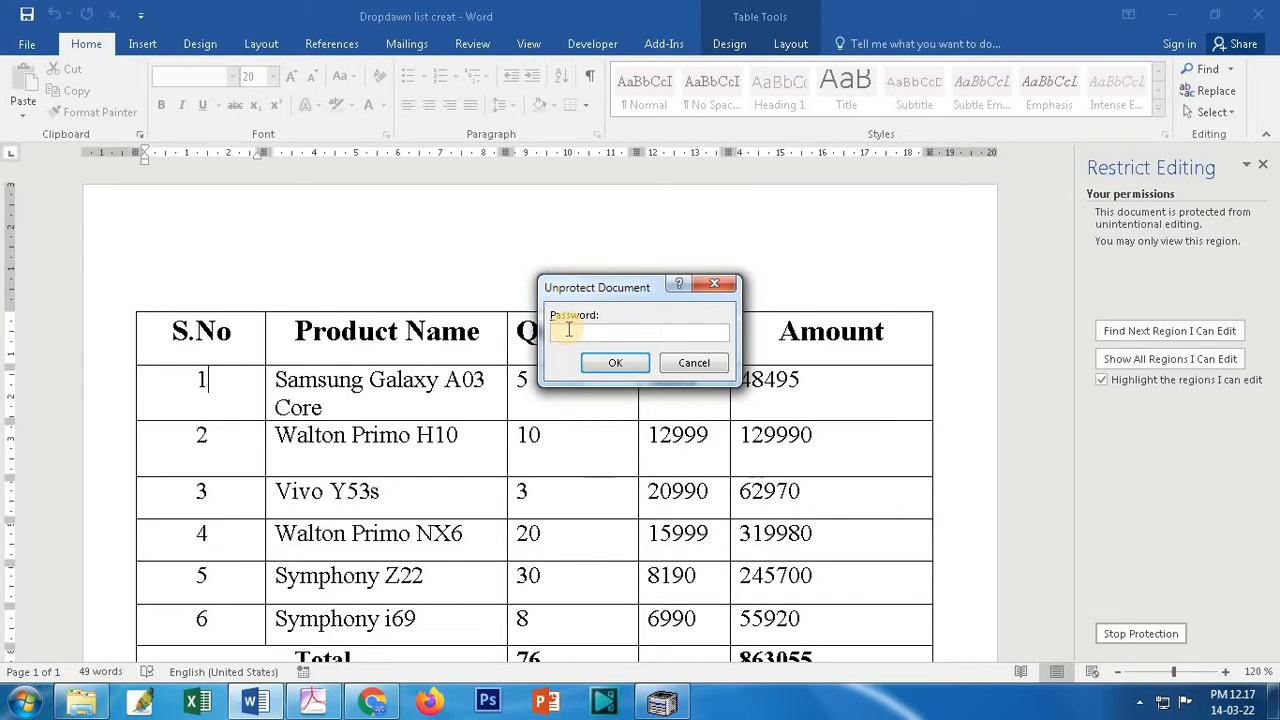
{"action": "type", "text": "12"}
{"action": "left_click", "coordinate": [615, 363]}
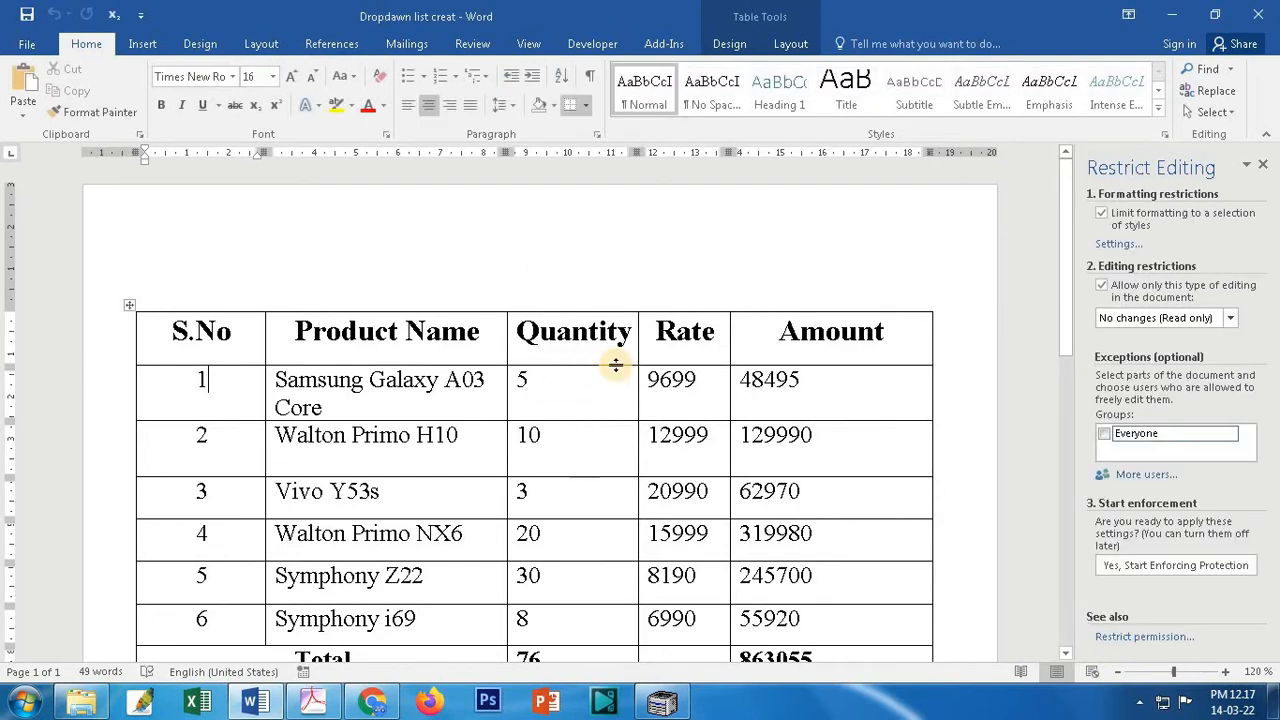
Step: Test editing by deleting the first serial number, typing 565, and erasing it
{"action": "left_click", "coordinate": [203, 381]}
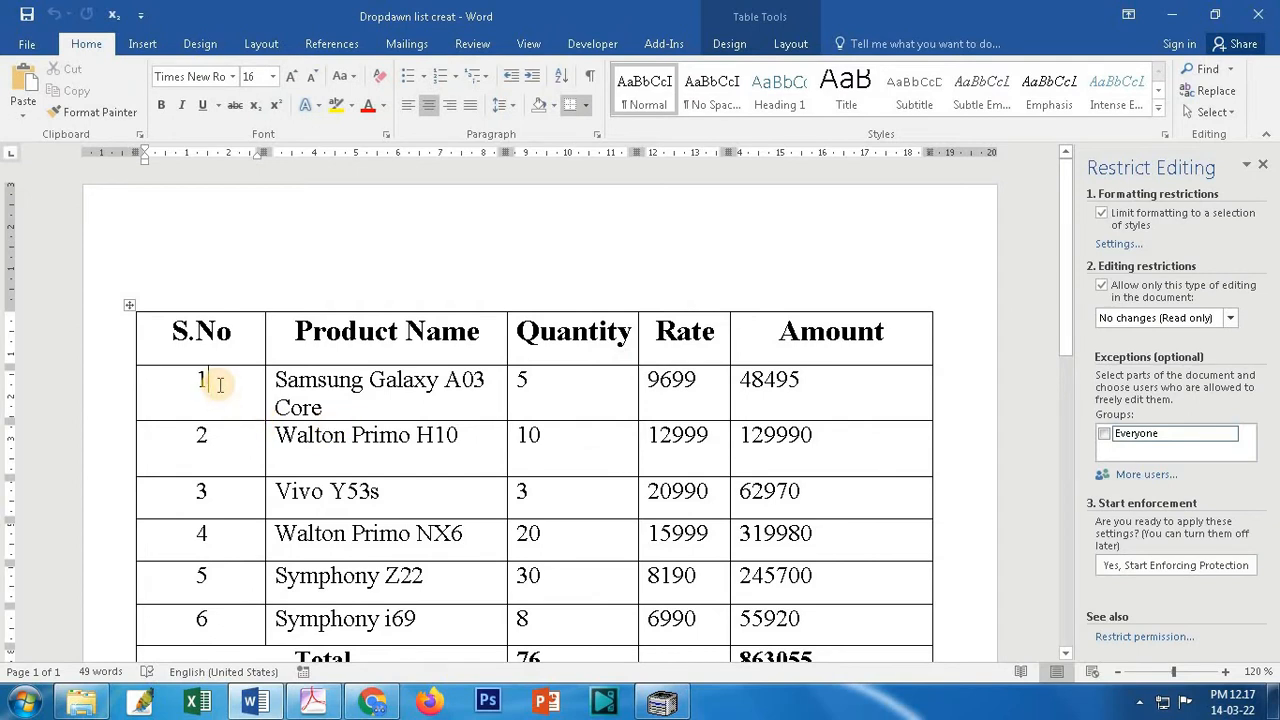
{"action": "key", "text": "BackSpace"}
{"action": "type", "text": "565"}
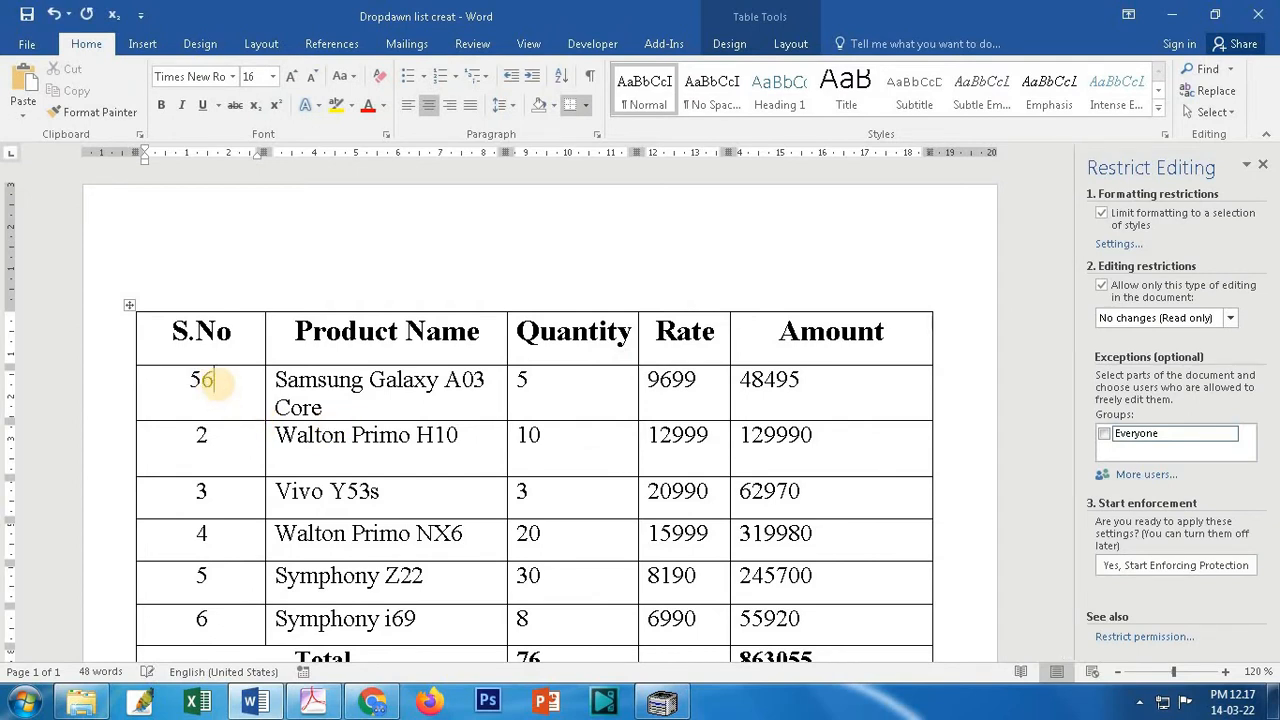
{"action": "key", "text": "BackSpace"}
{"action": "key", "text": "BackSpace"}
{"action": "key", "text": "BackSpace"}
Step: Delete and restore 'A03' in the Samsung Galaxy A03 Core cell, then return to File Info
{"action": "triple_click", "coordinate": [480, 386]}
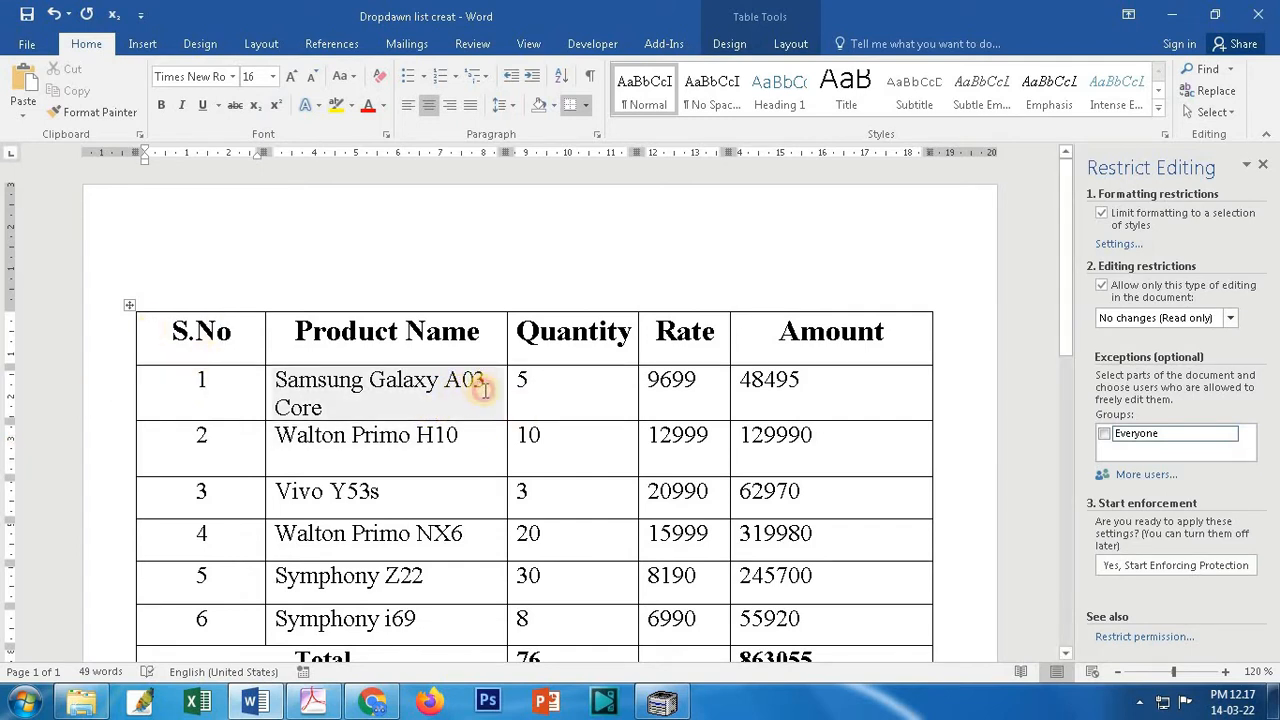
{"action": "left_click", "coordinate": [484, 390]}
{"action": "key", "text": "BackSpace"}
{"action": "key", "text": "BackSpace"}
{"action": "key", "text": "BackSpace"}
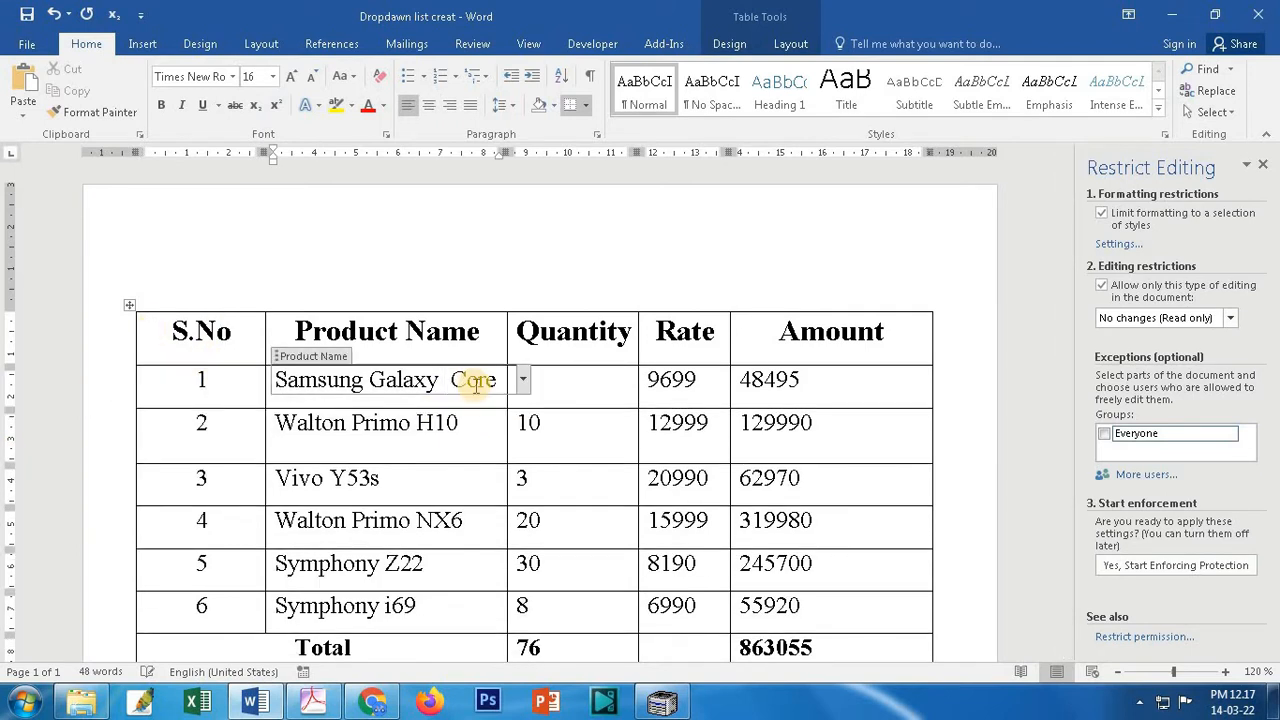
{"action": "key", "text": "ctrl+z"}
{"action": "left_click", "coordinate": [574, 380]}
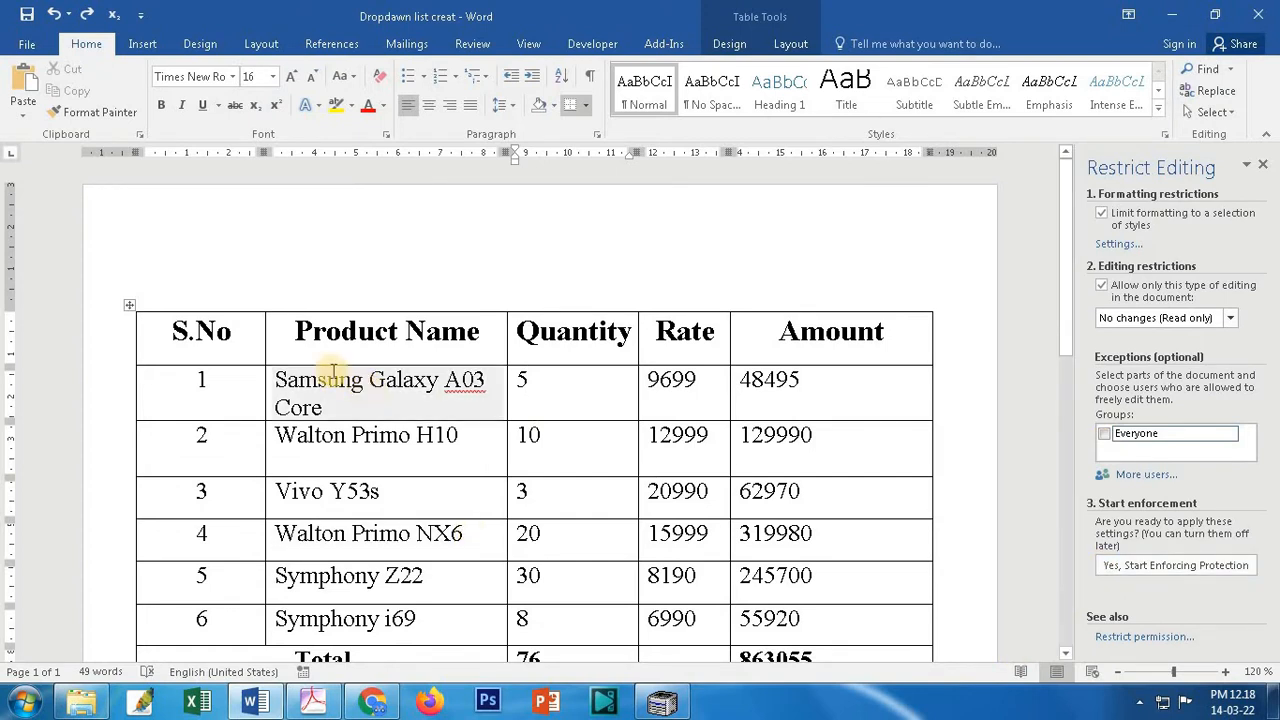
{"action": "left_click", "coordinate": [27, 45]}
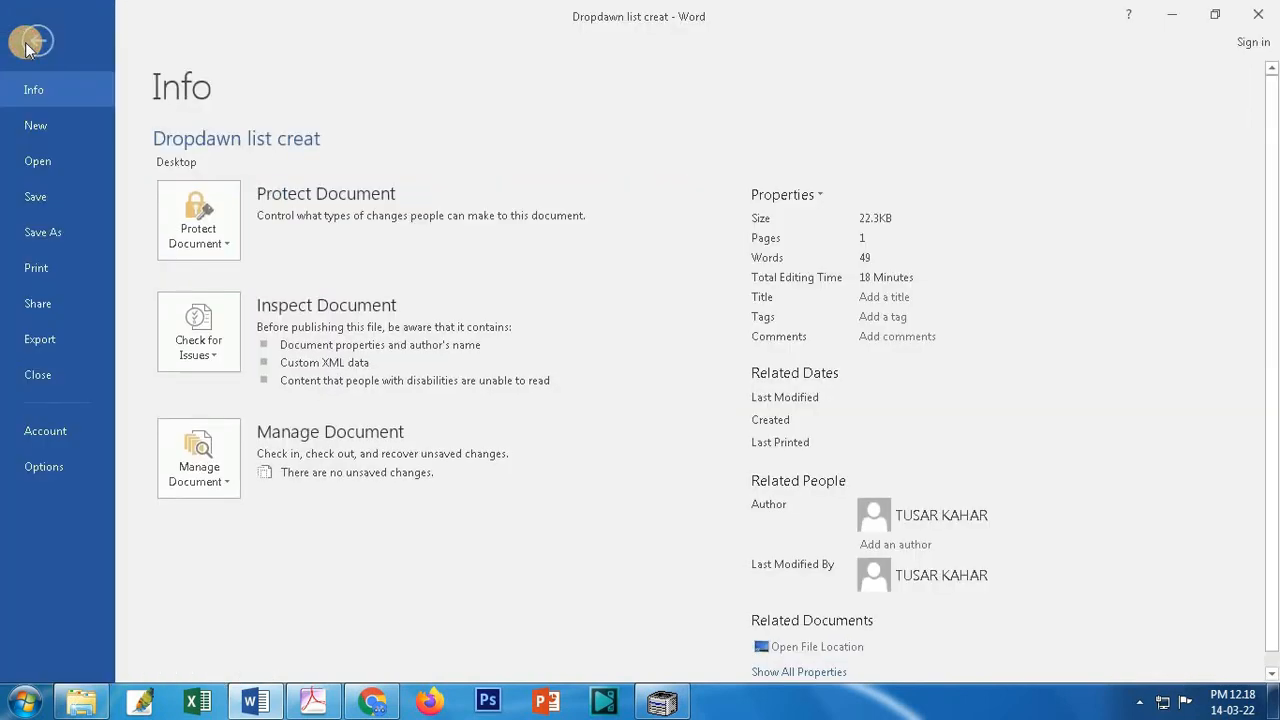
Step: Turn off both the formatting and the editing restrictions under Restrict Editing
{"action": "left_click", "coordinate": [227, 250]}
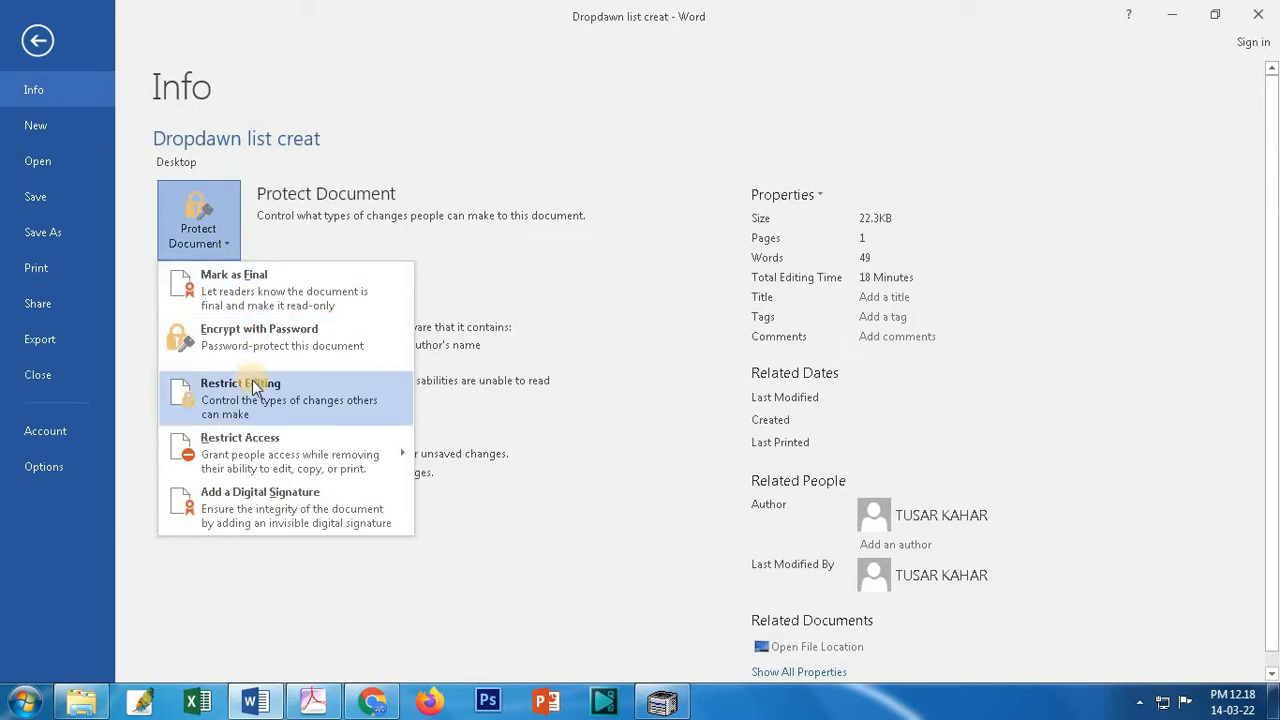
{"action": "left_click", "coordinate": [283, 398]}
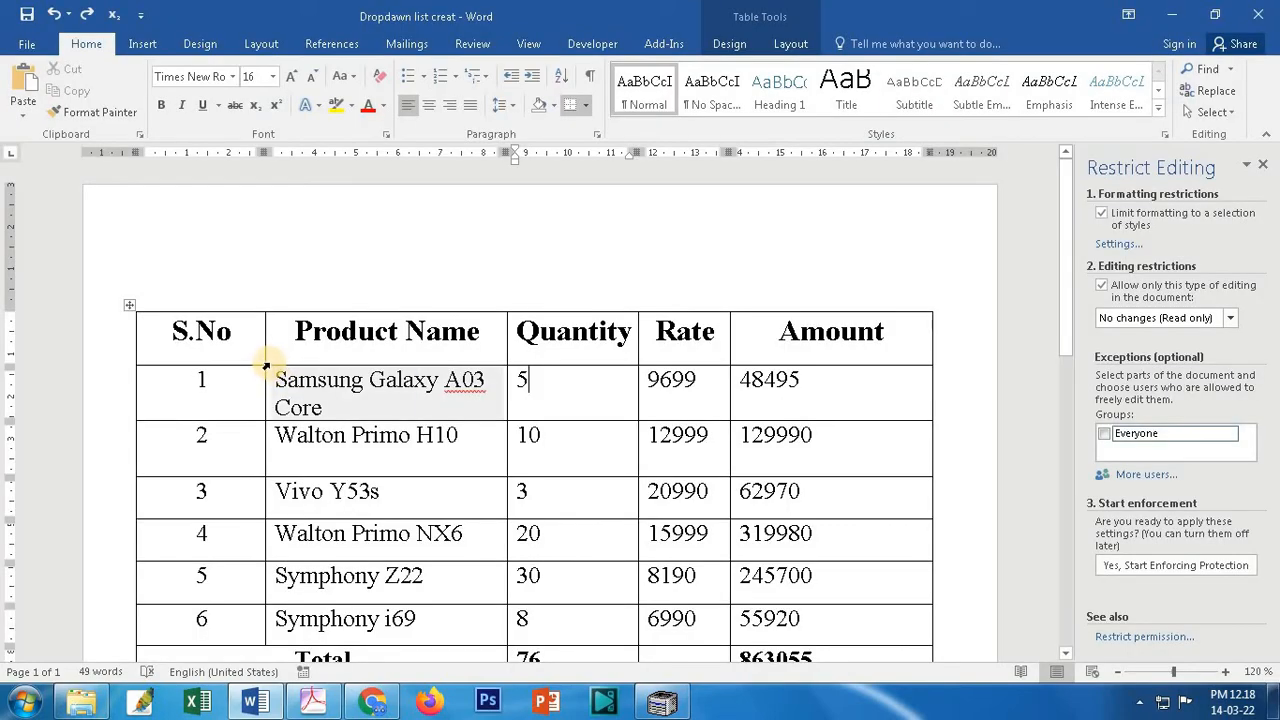
{"action": "left_click", "coordinate": [1104, 216]}
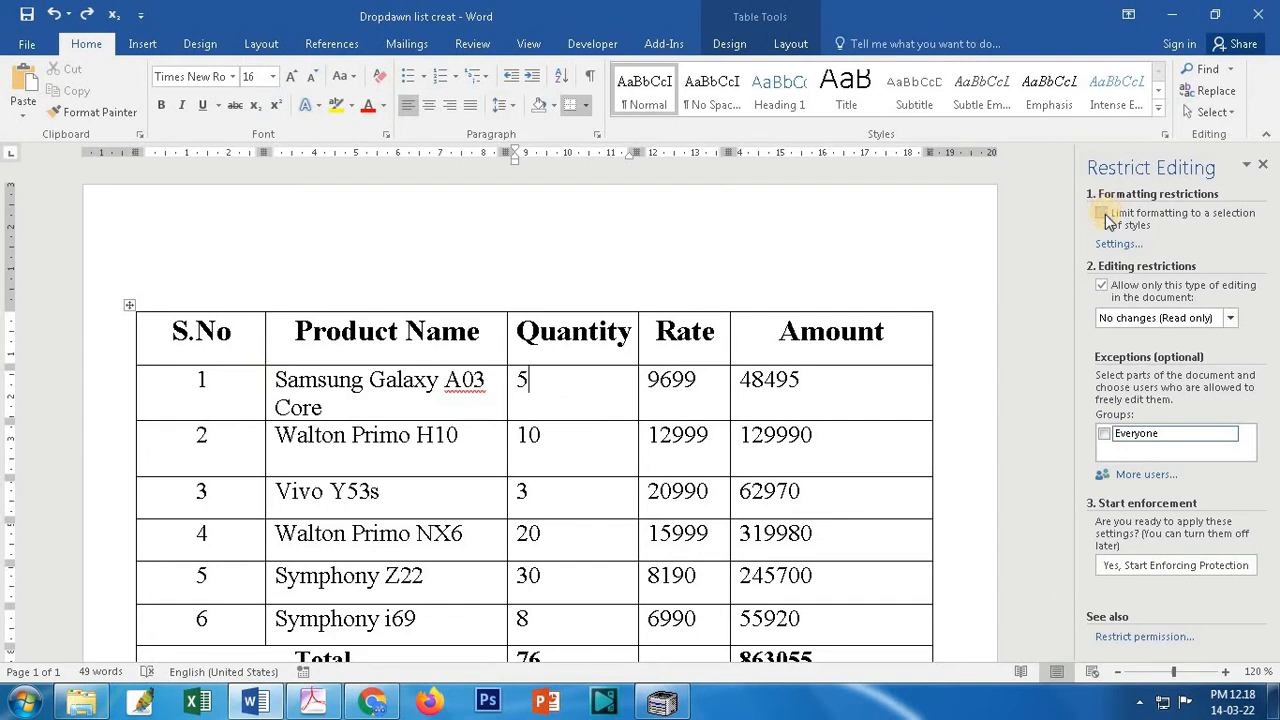
{"action": "left_click", "coordinate": [1102, 287]}
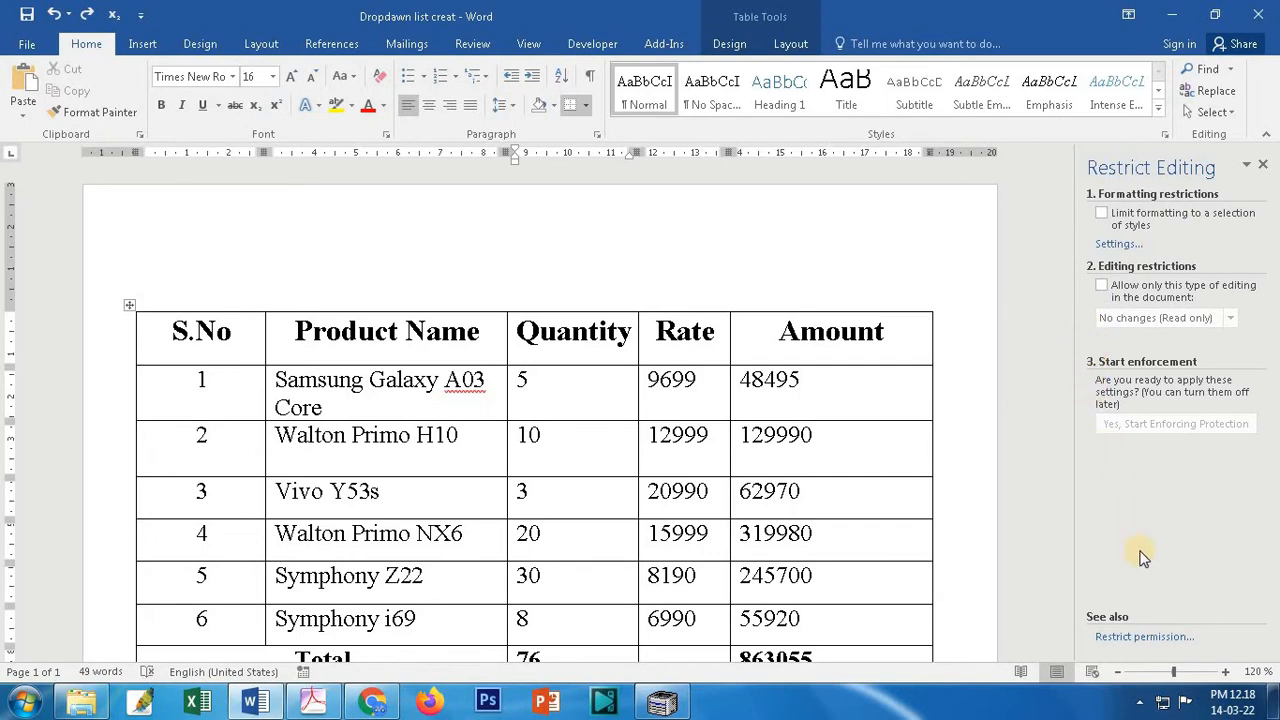
Step: Save the unrestricted document and close Word
{"action": "left_click", "coordinate": [27, 46]}
{"action": "left_click", "coordinate": [37, 203]}
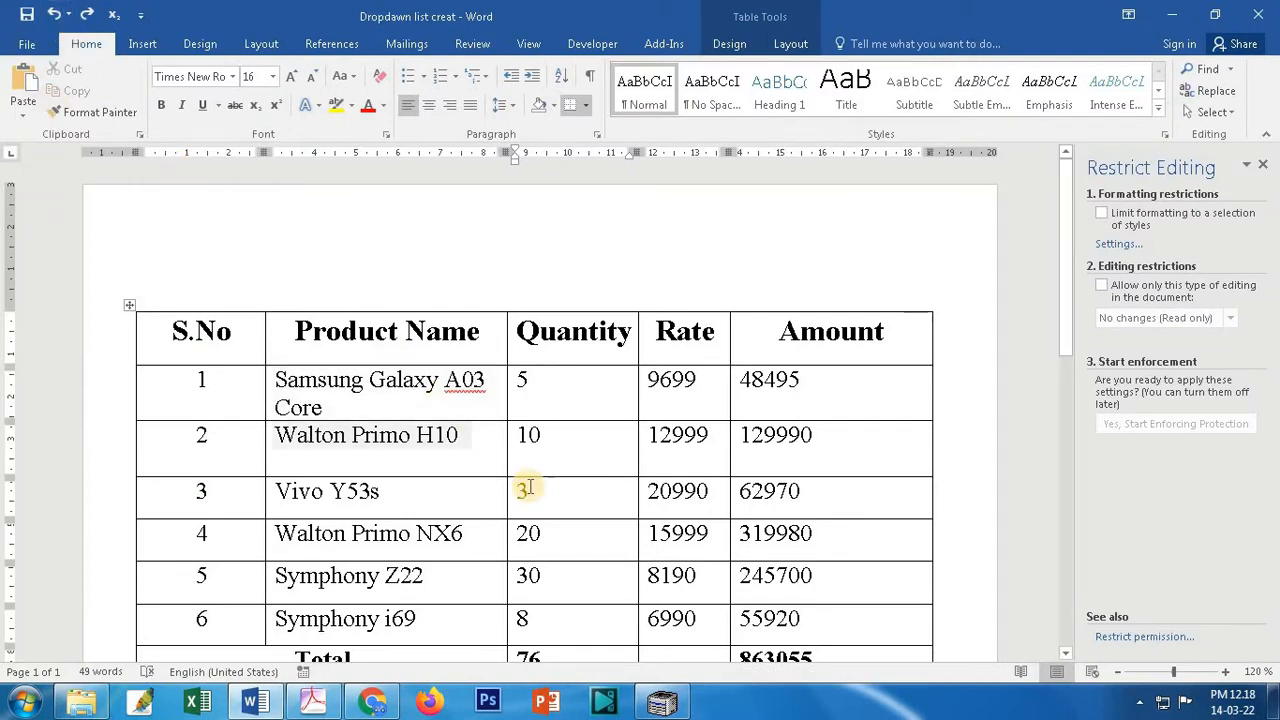
{"action": "left_click", "coordinate": [1260, 12]}
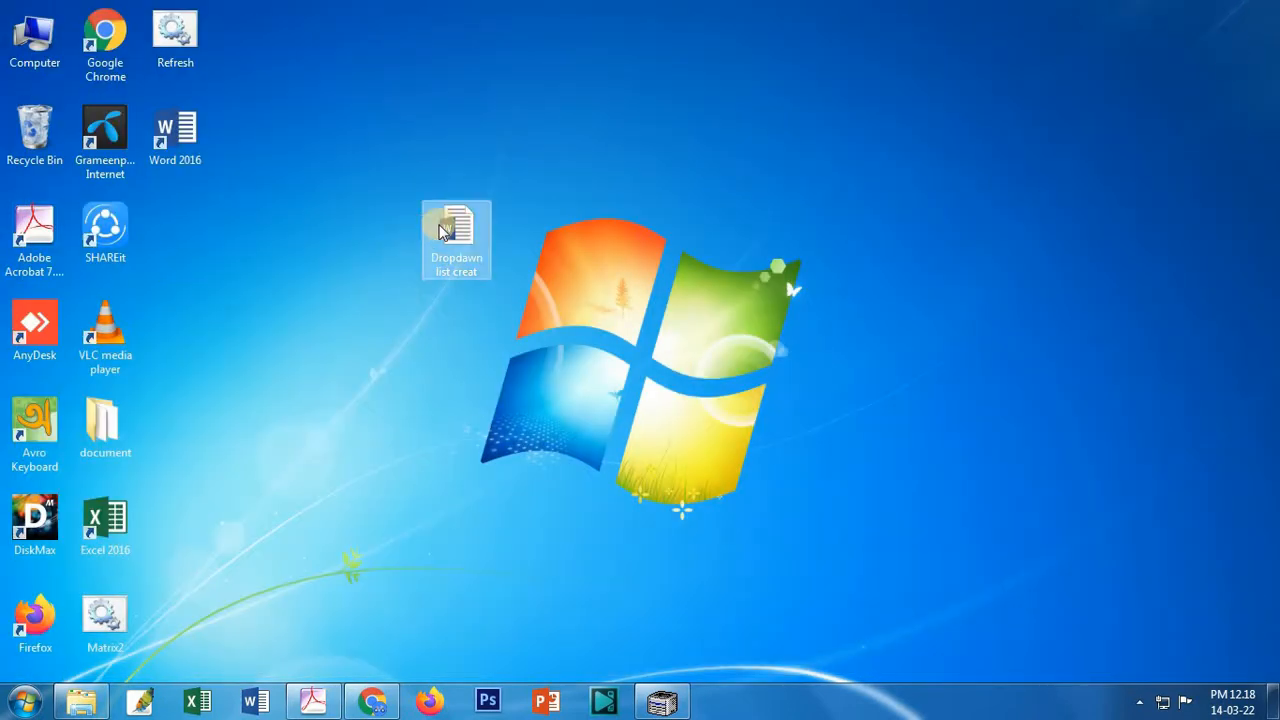
{"action": "double_click", "coordinate": [455, 245]}
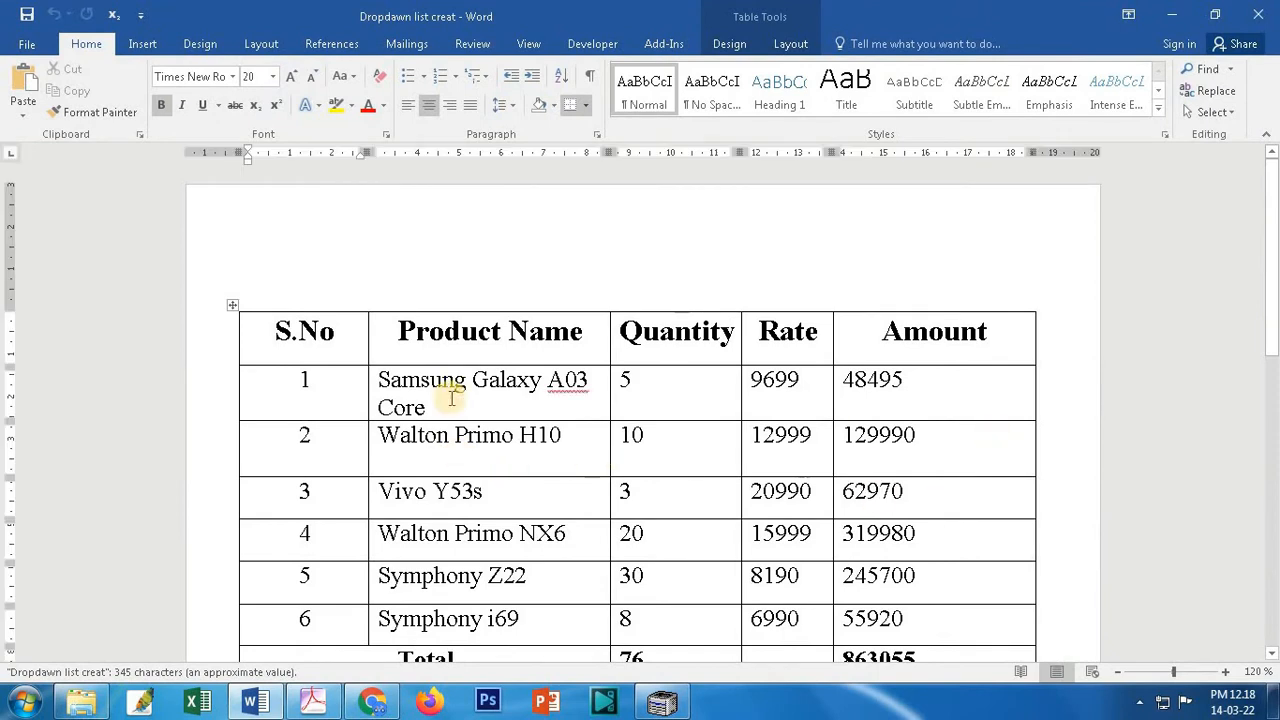
{"action": "left_click", "coordinate": [318, 381]}
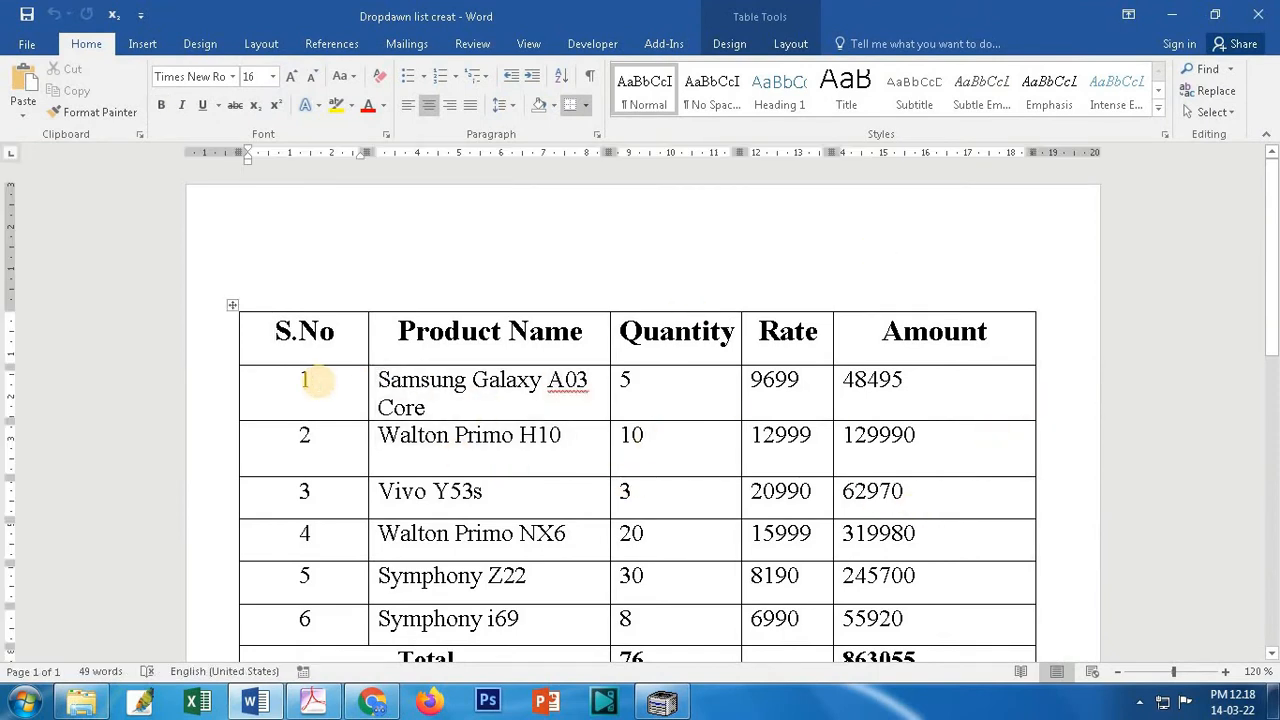
{"action": "key", "text": "BackSpace"}
{"action": "type", "text": "25"}
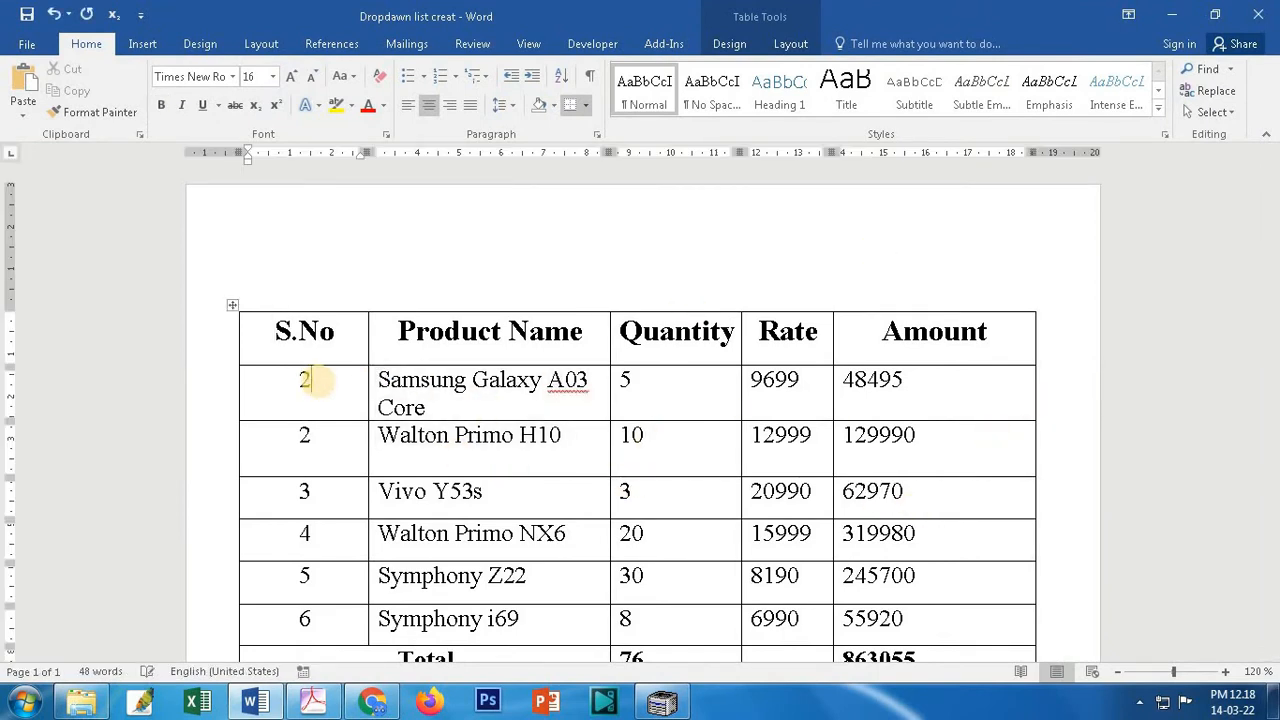
{"action": "key", "text": "BackSpace"}
{"action": "key", "text": "BackSpace"}
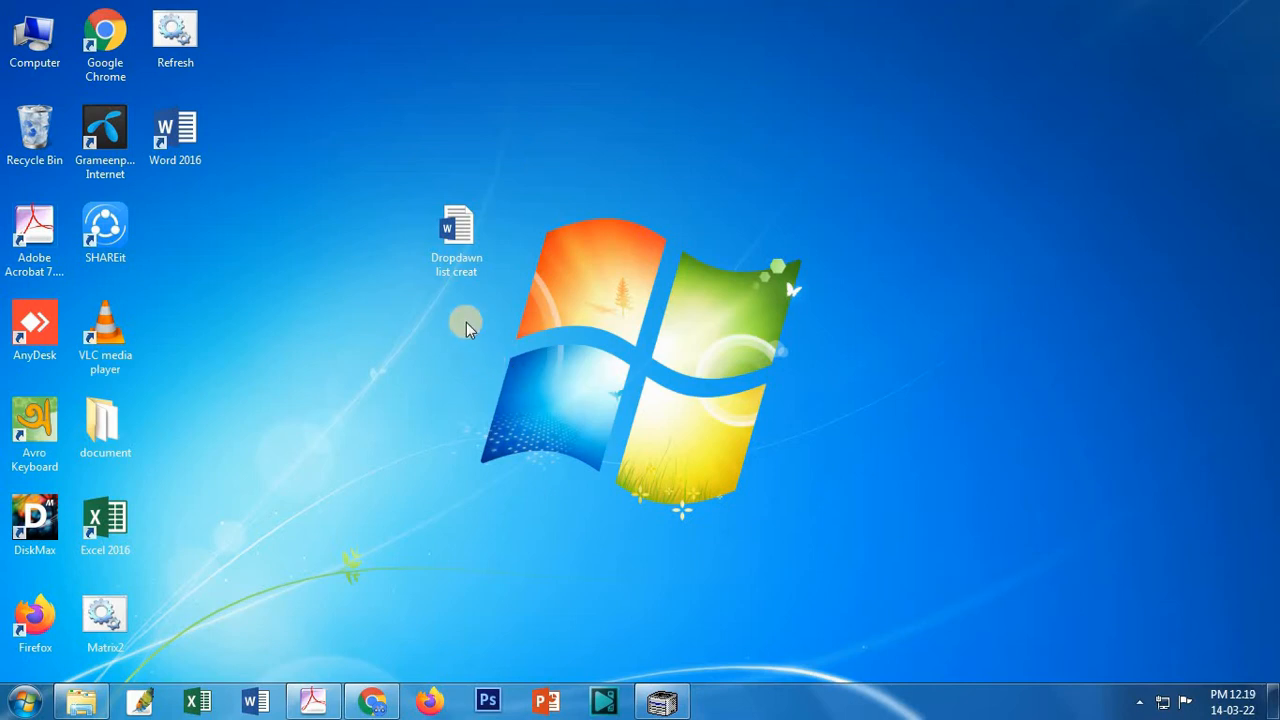
Step: Open Dropdawn list creat in Print Layout, confirm the first S.No cell is locked, and go to Save As
{"action": "double_click", "coordinate": [445, 250]}
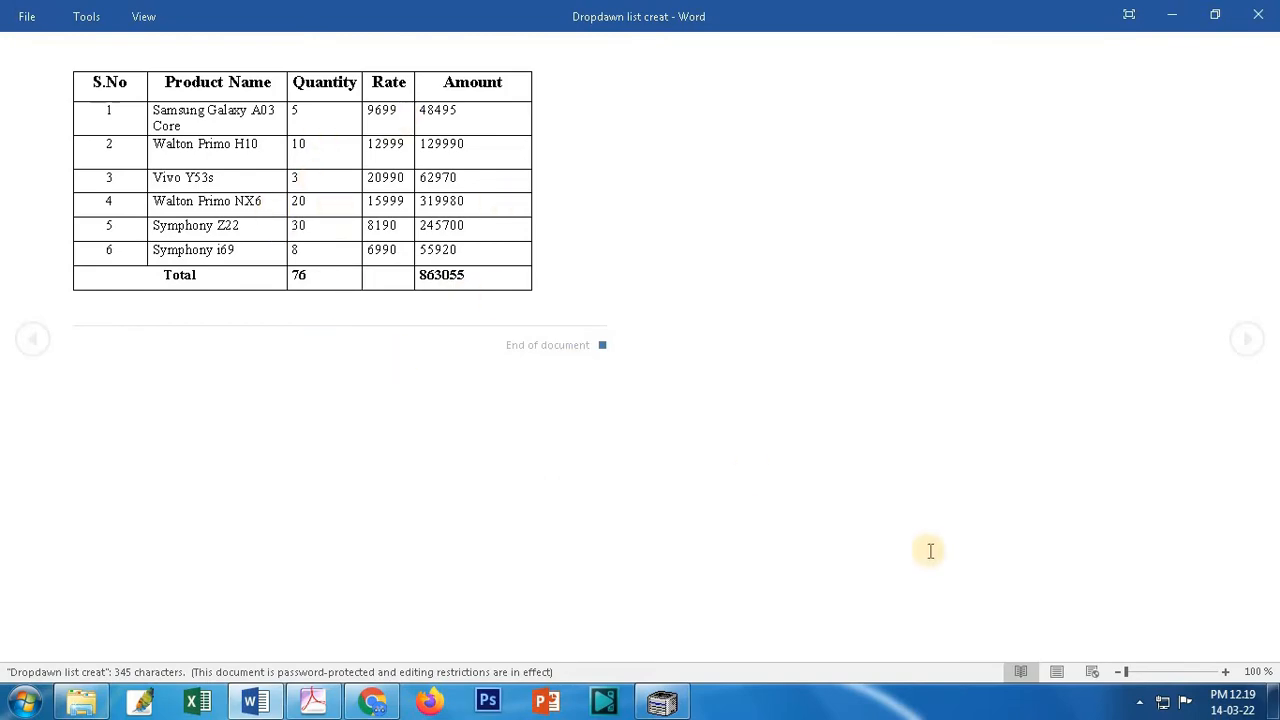
{"action": "left_click", "coordinate": [1056, 673]}
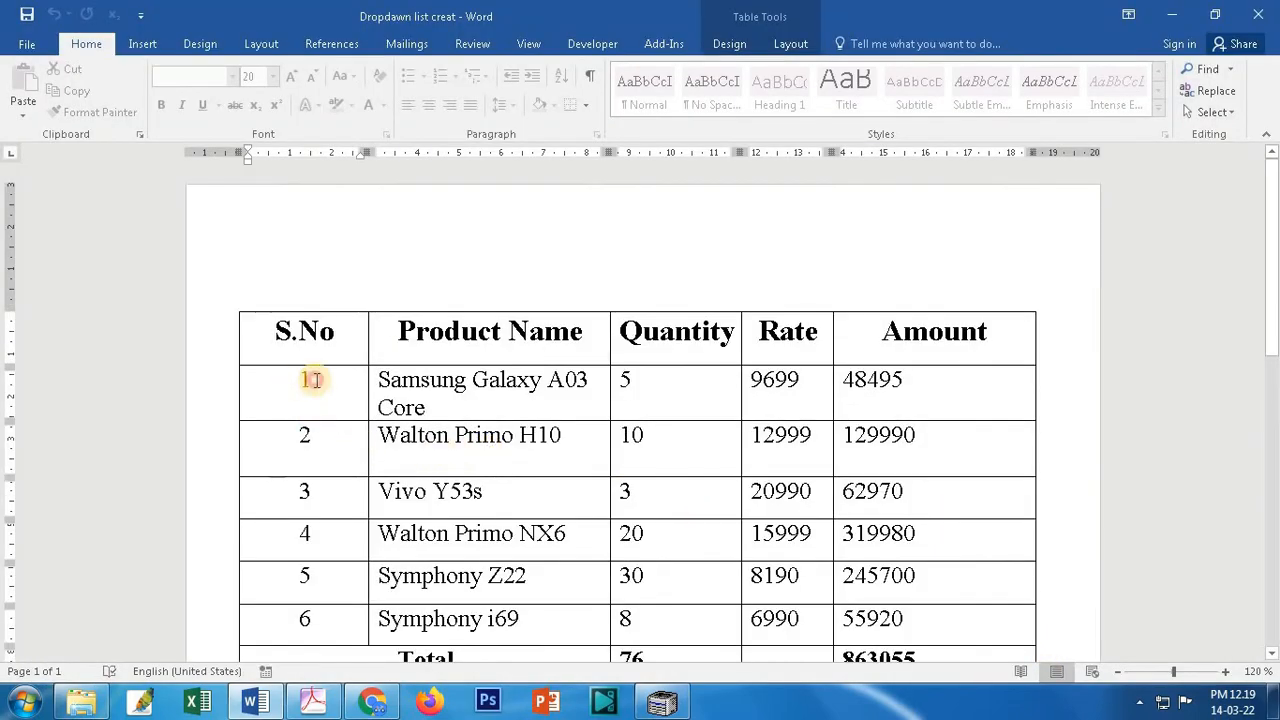
{"action": "left_click", "coordinate": [321, 380]}
{"action": "key", "text": "BackSpace"}
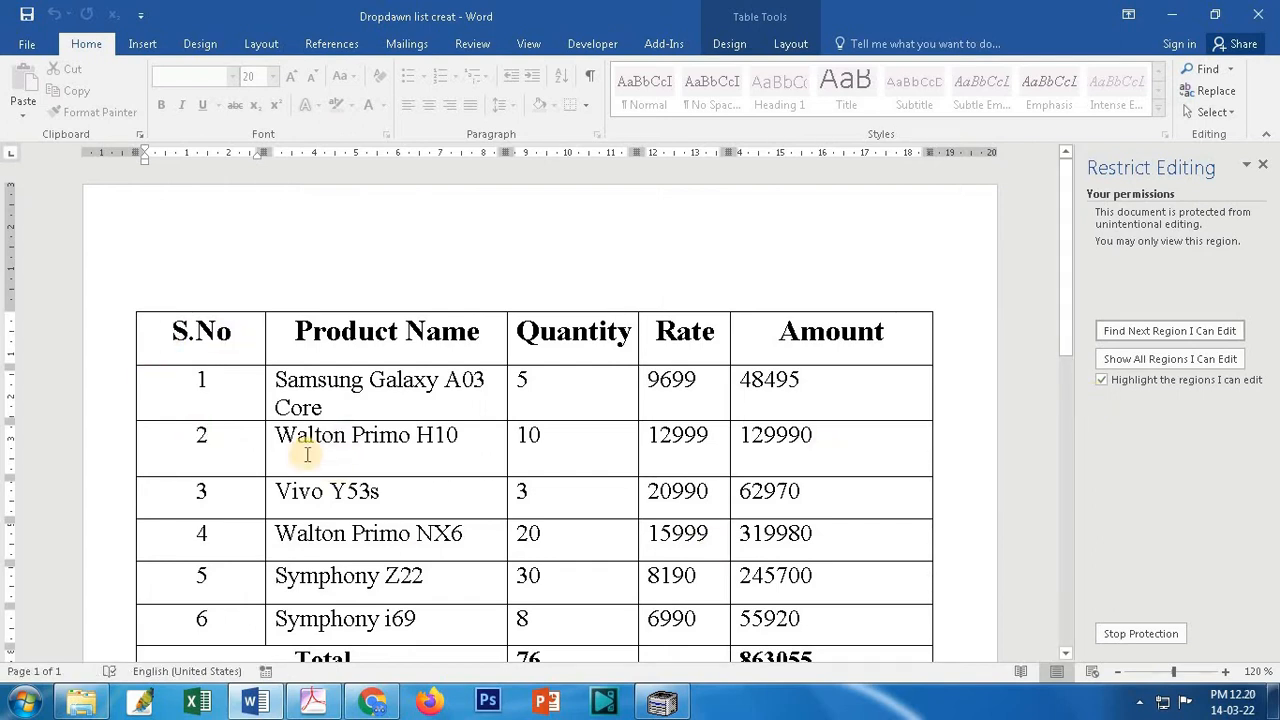
{"action": "left_click", "coordinate": [24, 44]}
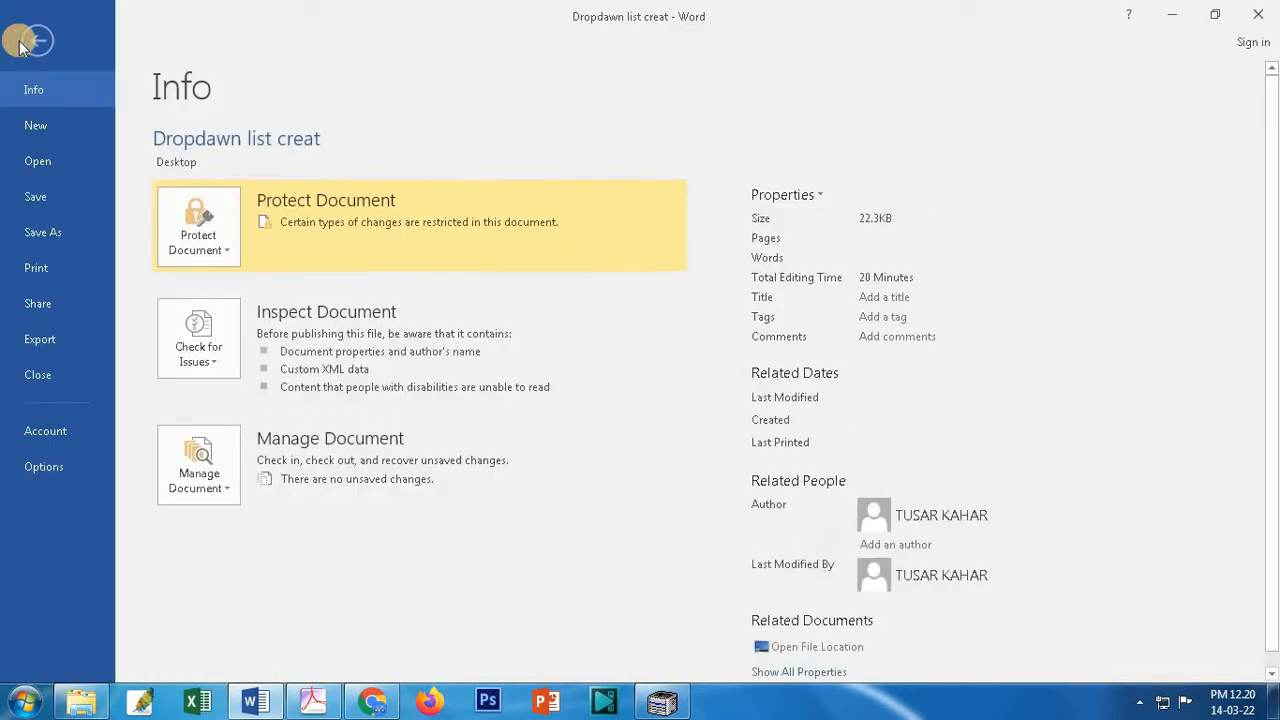
{"action": "left_click", "coordinate": [62, 233]}
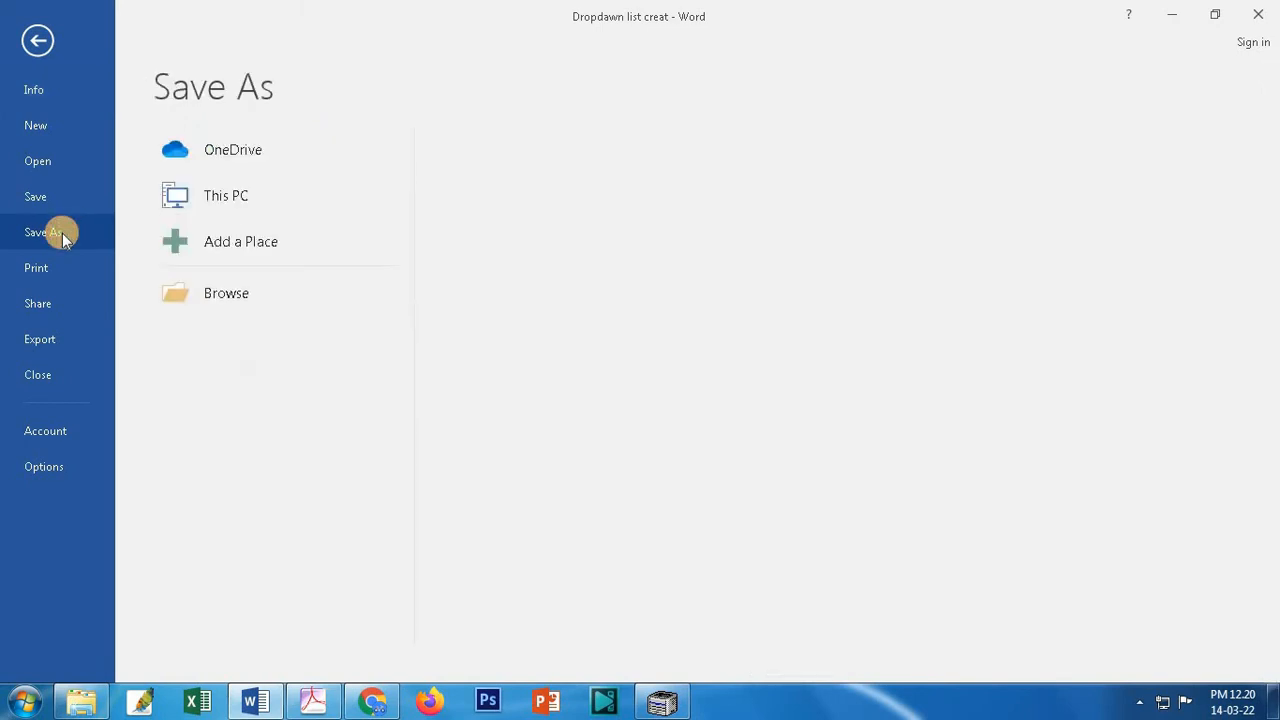
Step: Save a Word XML Document copy of Dropdawn list creat to the Desktop
{"action": "left_click", "coordinate": [266, 292]}
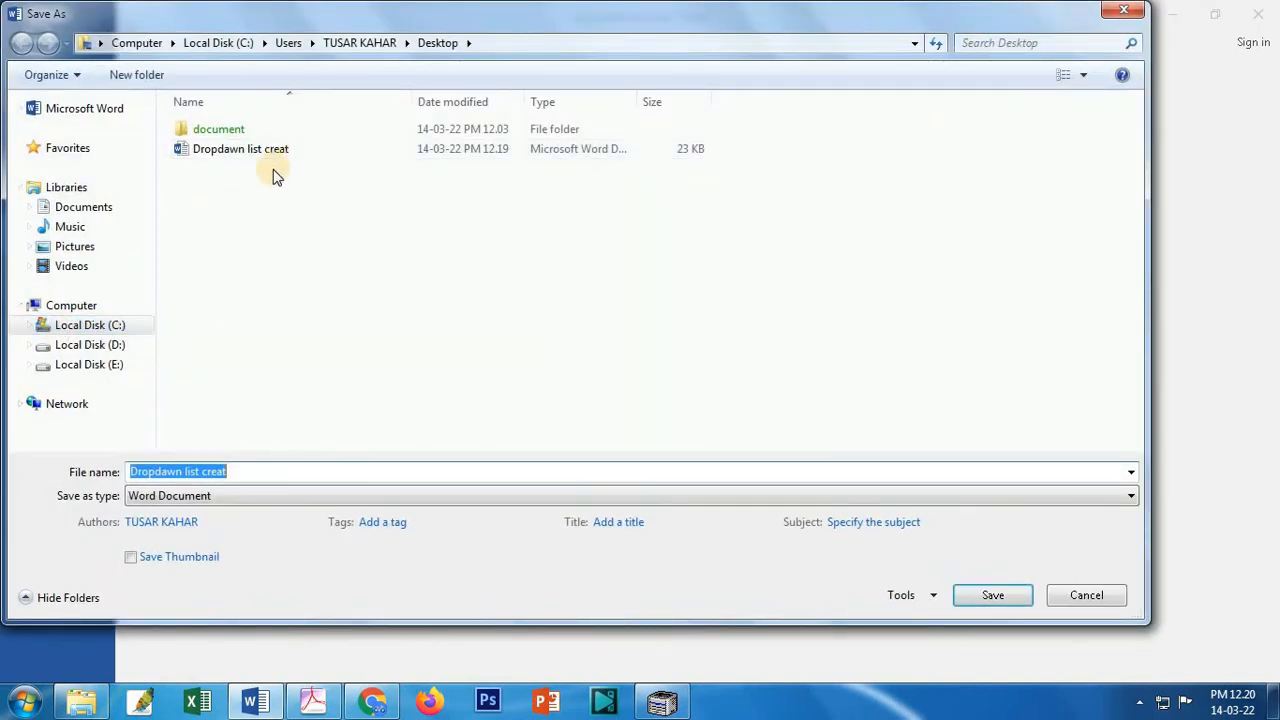
{"action": "left_click", "coordinate": [282, 497]}
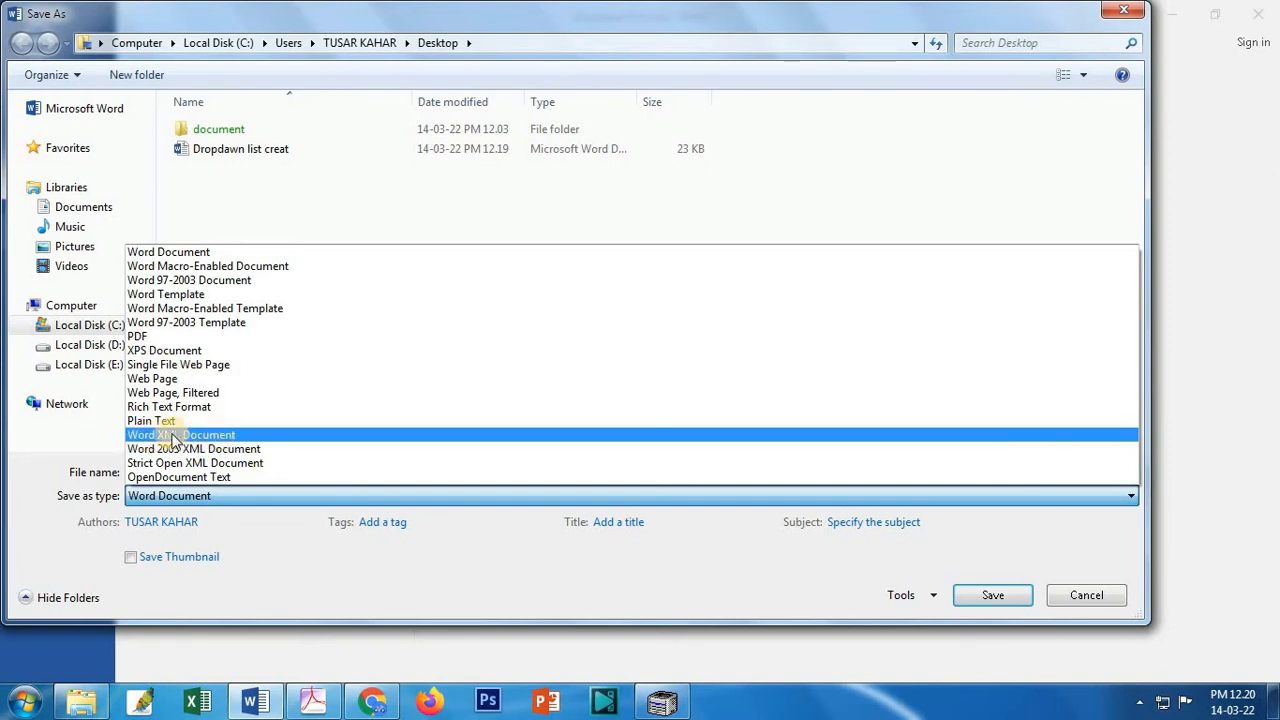
{"action": "left_click", "coordinate": [250, 437]}
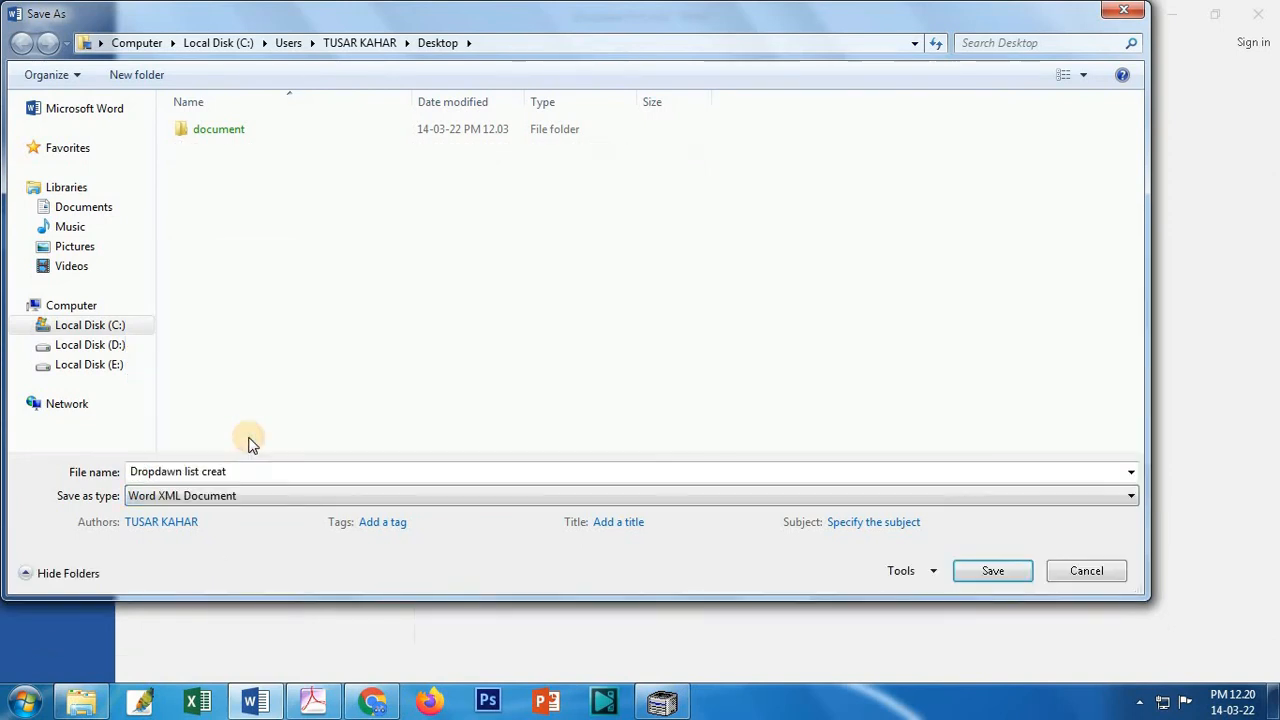
{"action": "left_click", "coordinate": [995, 574]}
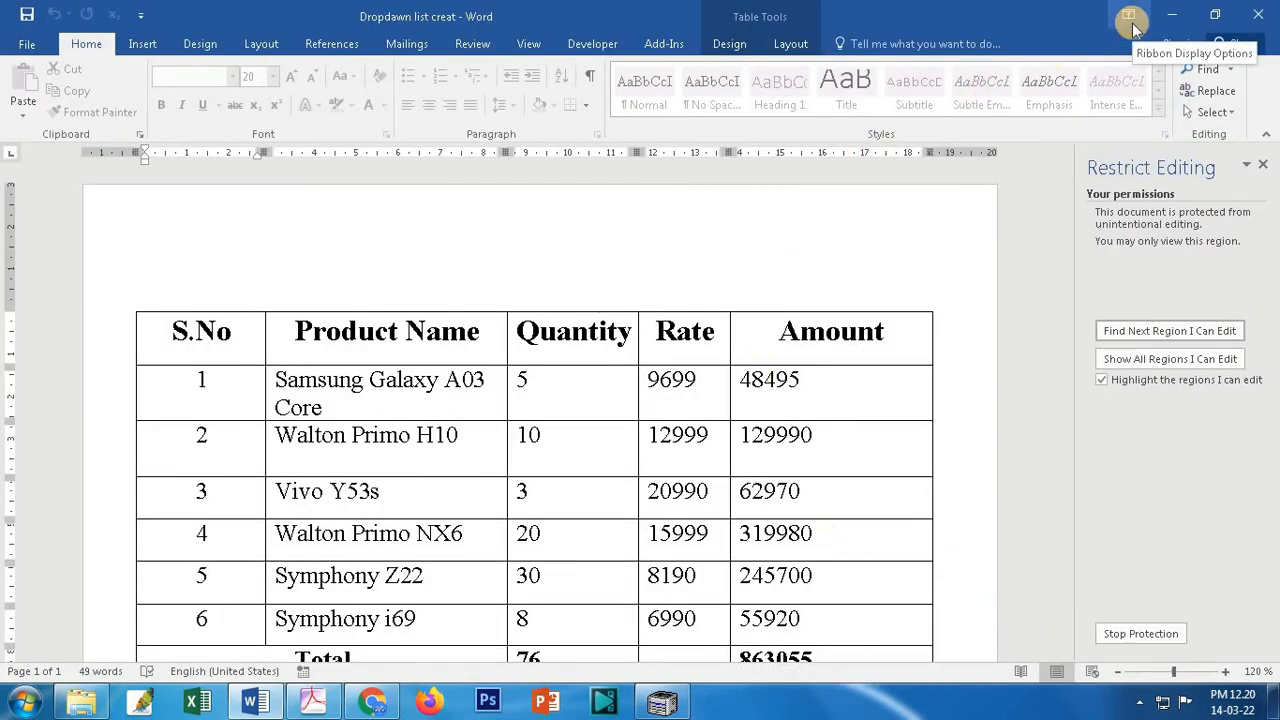
Step: Close Word and open the Dropdawn list creat XML file in a maximized Notepad window
{"action": "left_click", "coordinate": [1259, 15]}
{"action": "left_click", "coordinate": [1261, 15]}
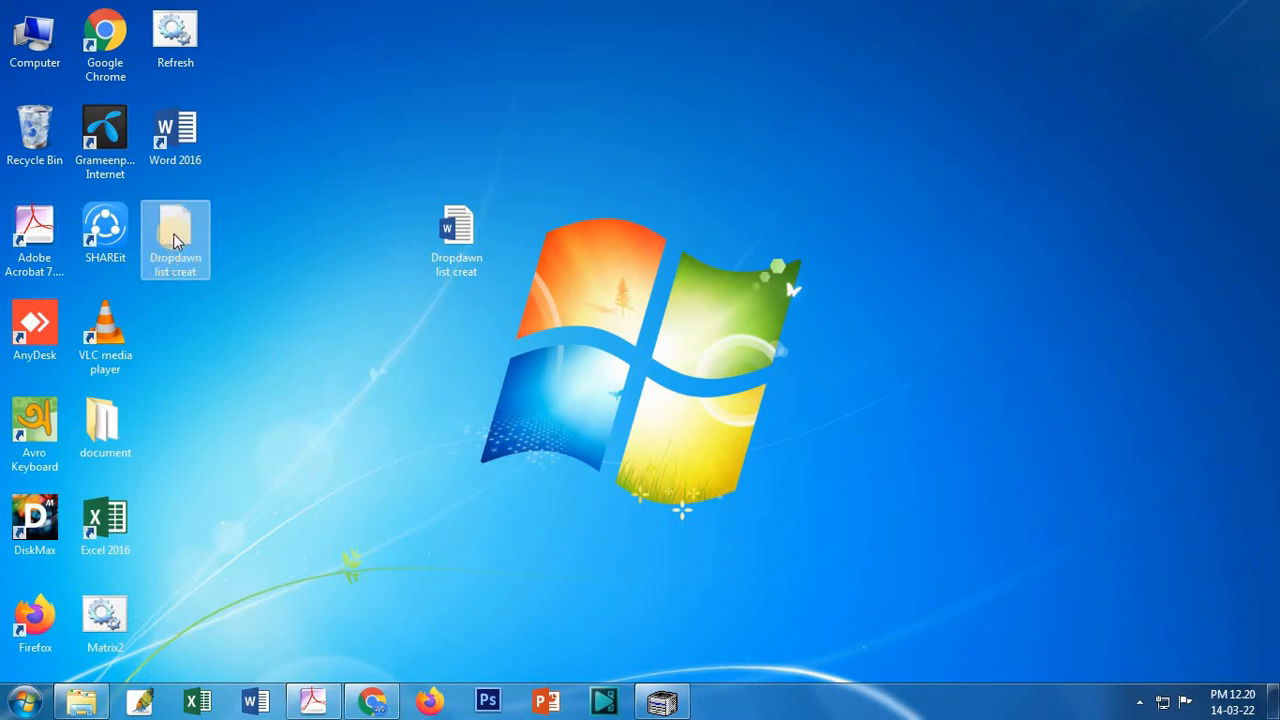
{"action": "left_click", "coordinate": [174, 240]}
{"action": "right_click", "coordinate": [174, 240]}
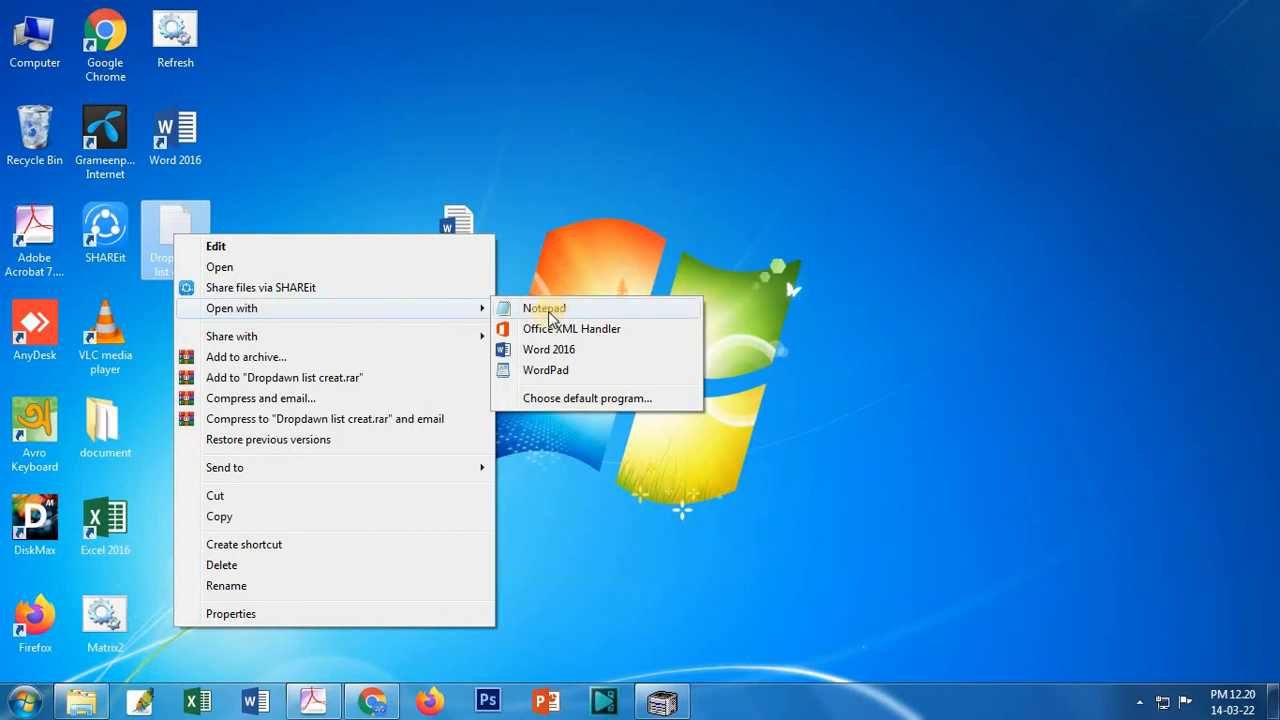
{"action": "left_click", "coordinate": [548, 313]}
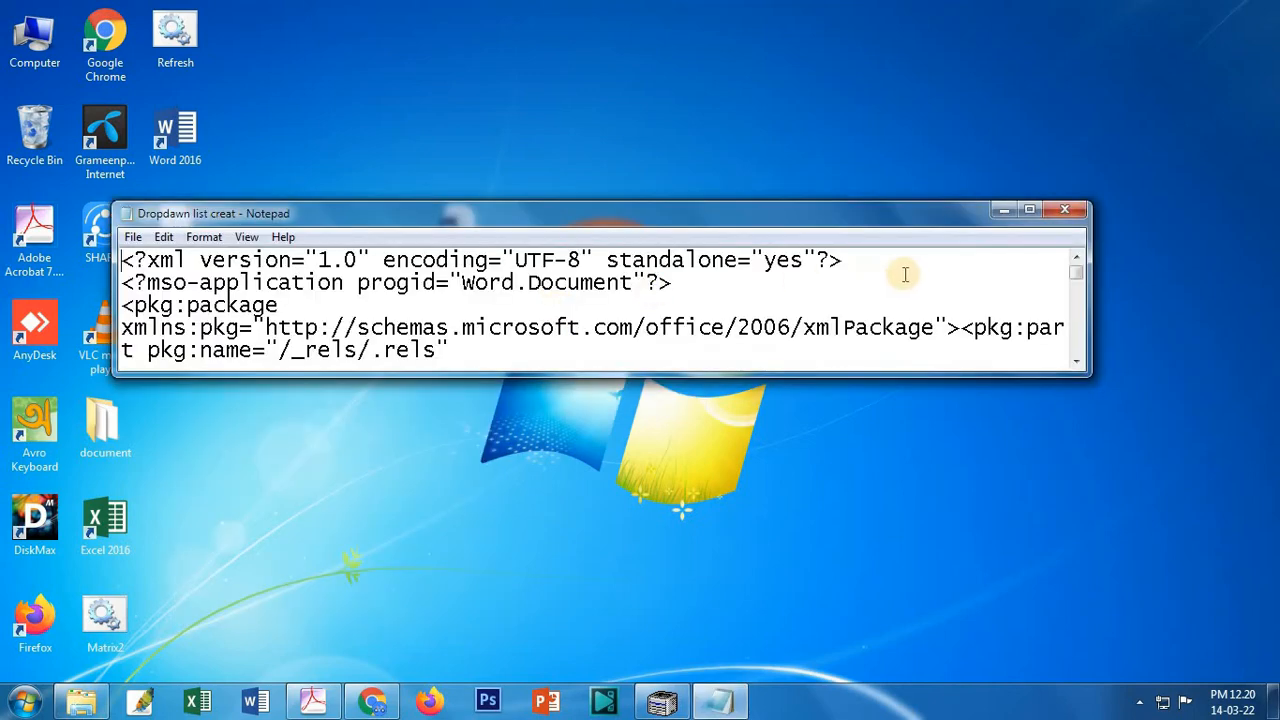
{"action": "left_click", "coordinate": [1029, 209]}
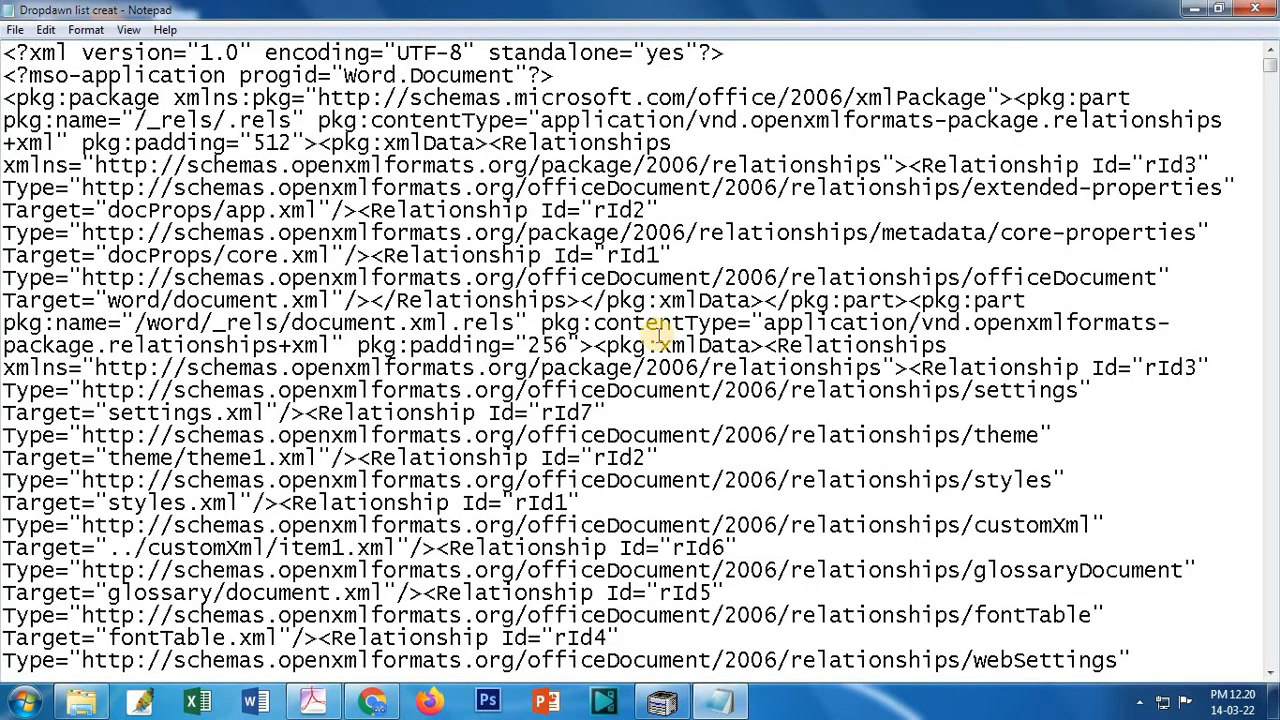
Step: Find the enforcement attribute and change w:enforcement from "1" to "0"
{"action": "key", "text": "ctrl+f"}
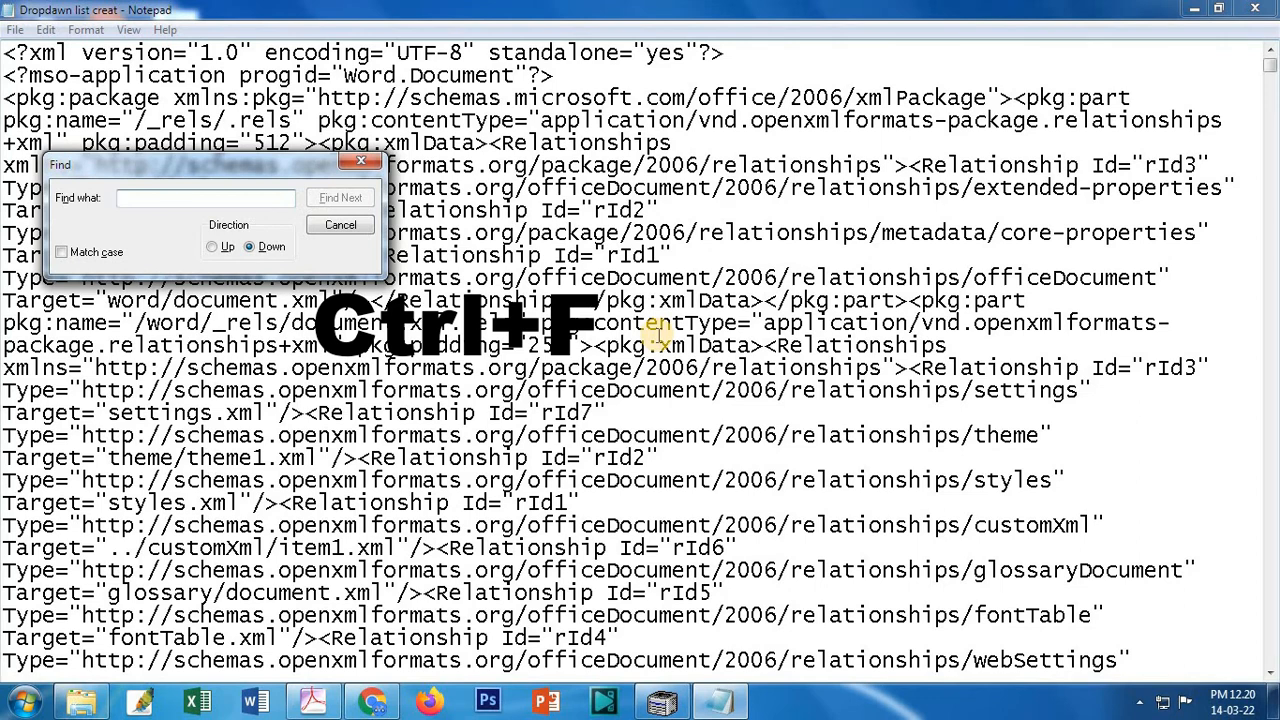
{"action": "type", "text": "en"}
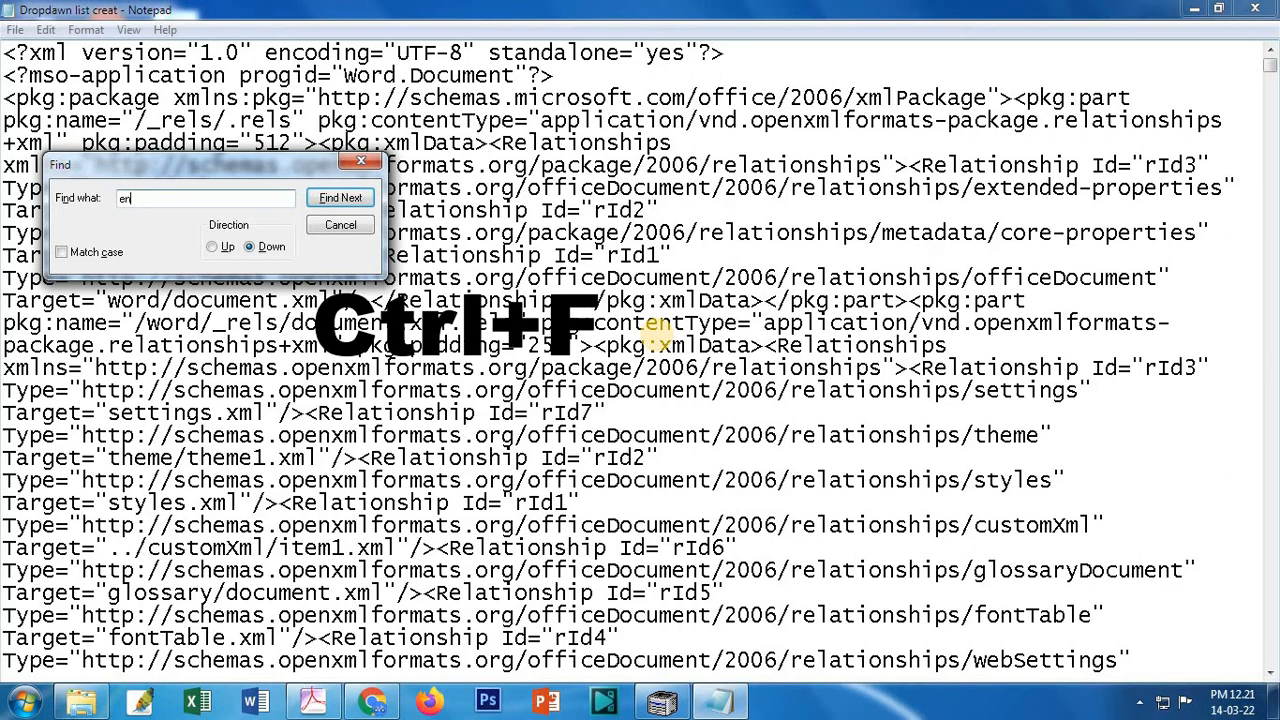
{"action": "type", "text": "fo"}
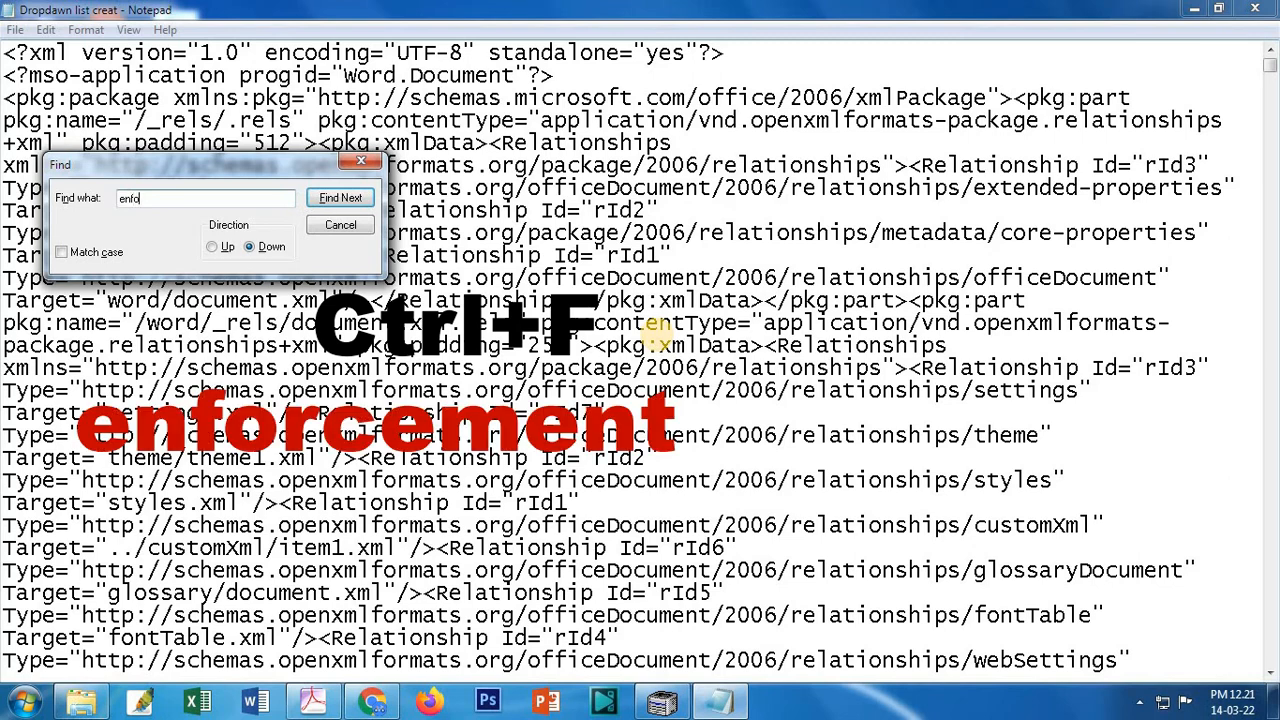
{"action": "type", "text": "rce"}
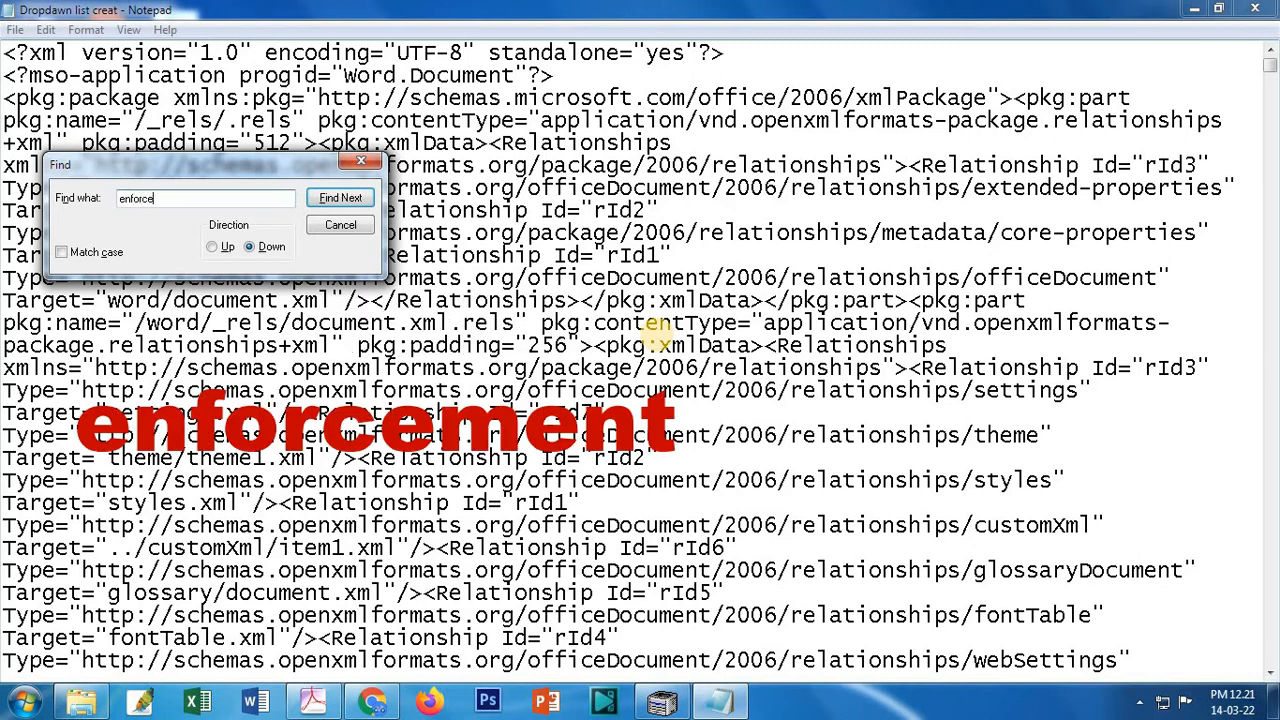
{"action": "type", "text": "ment"}
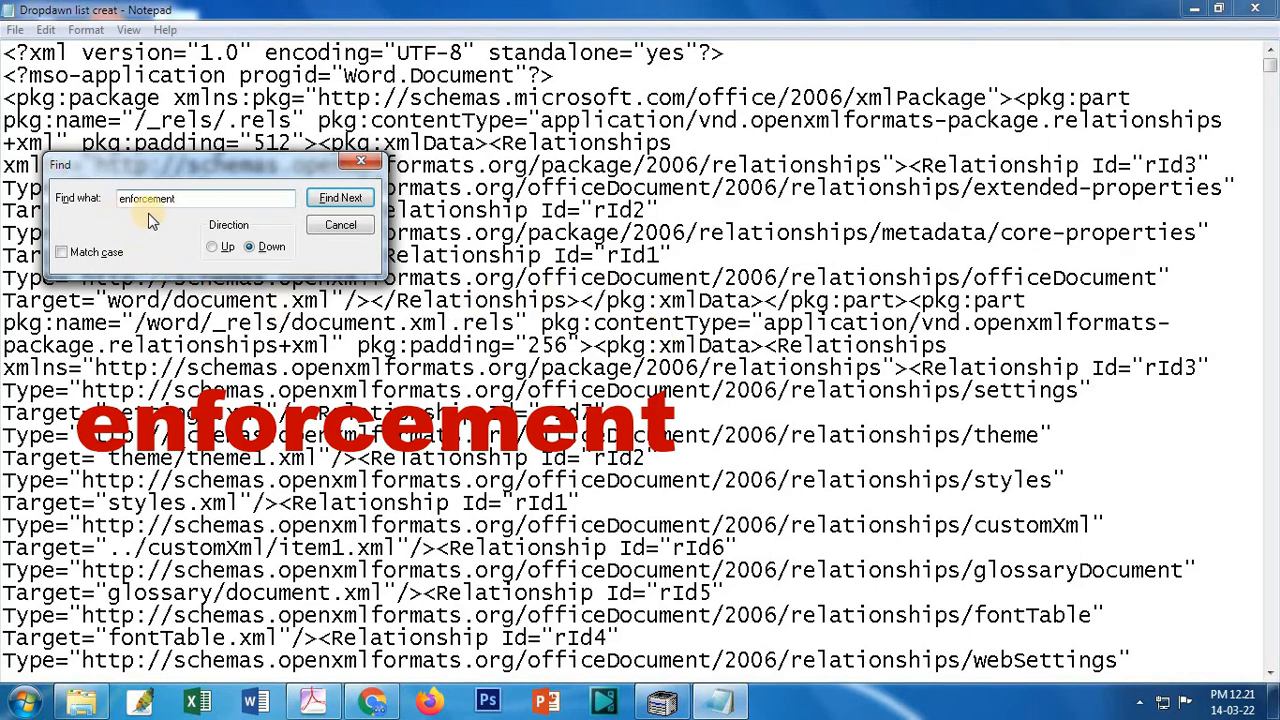
{"action": "left_click", "coordinate": [348, 201]}
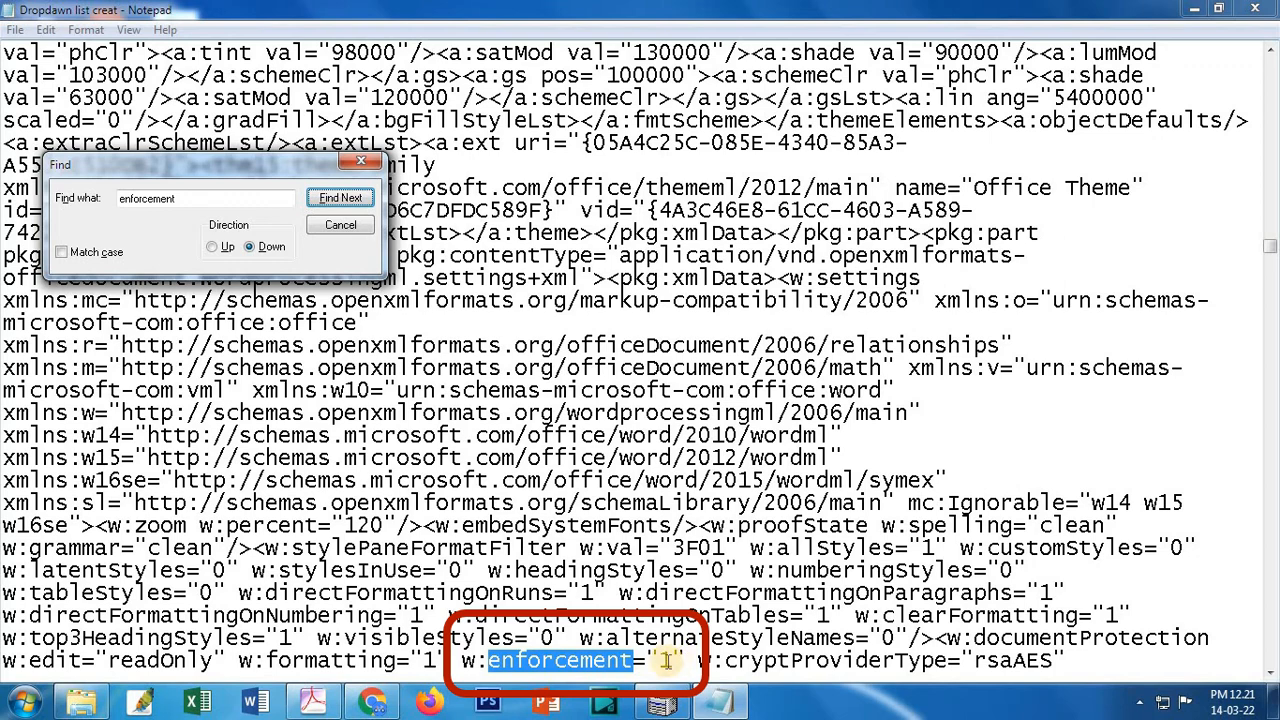
{"action": "left_click", "coordinate": [672, 660]}
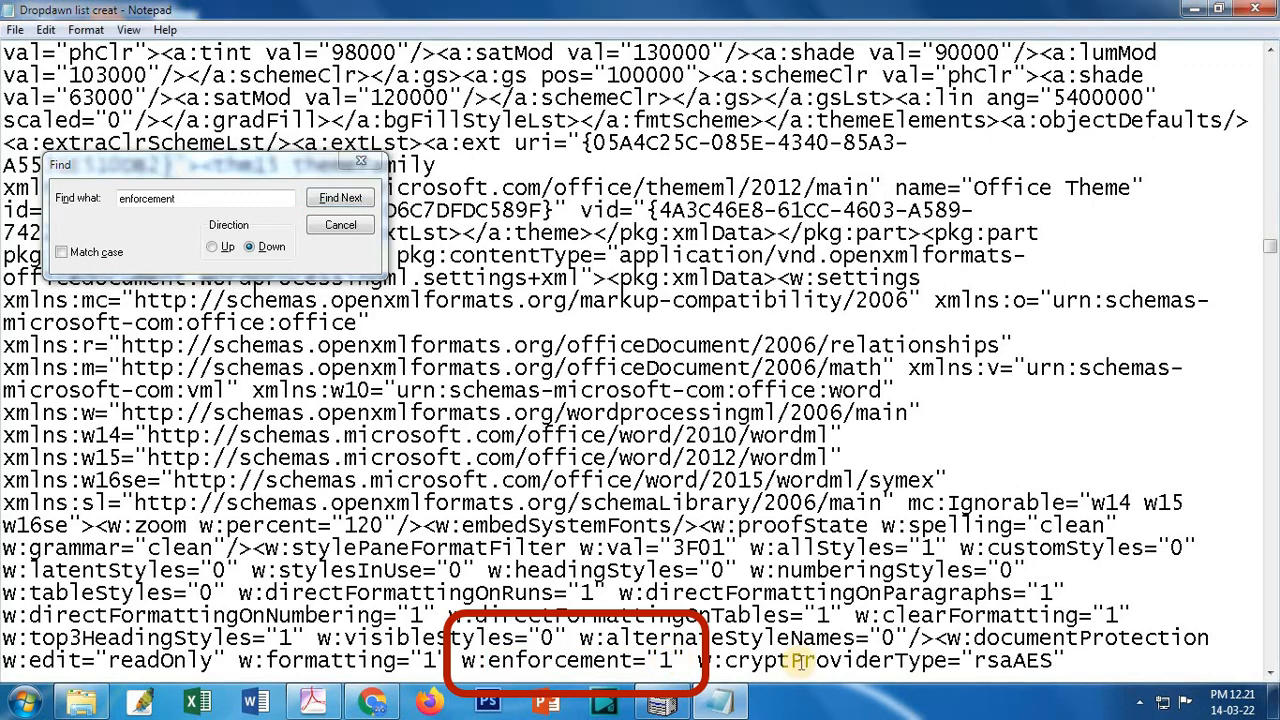
{"action": "key", "text": "BackSpace"}
{"action": "type", "text": "0"}
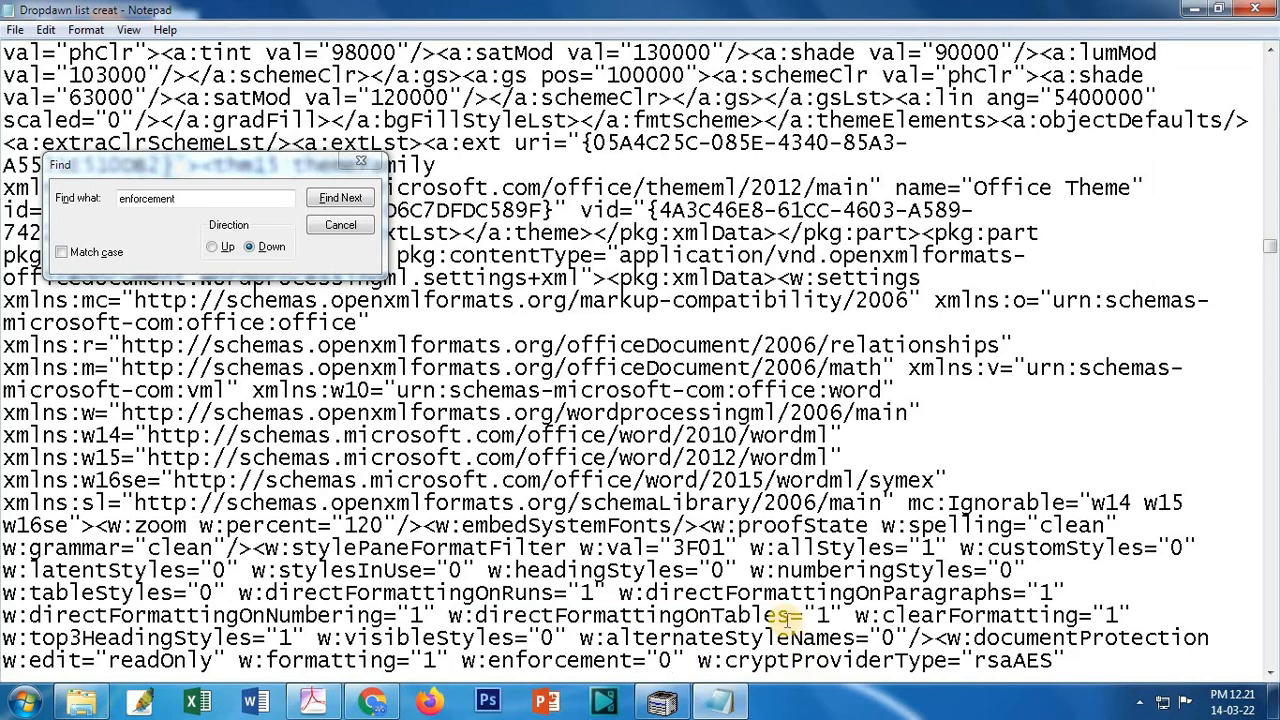
Step: Close the Find box and save the edited XML file
{"action": "left_click", "coordinate": [341, 226]}
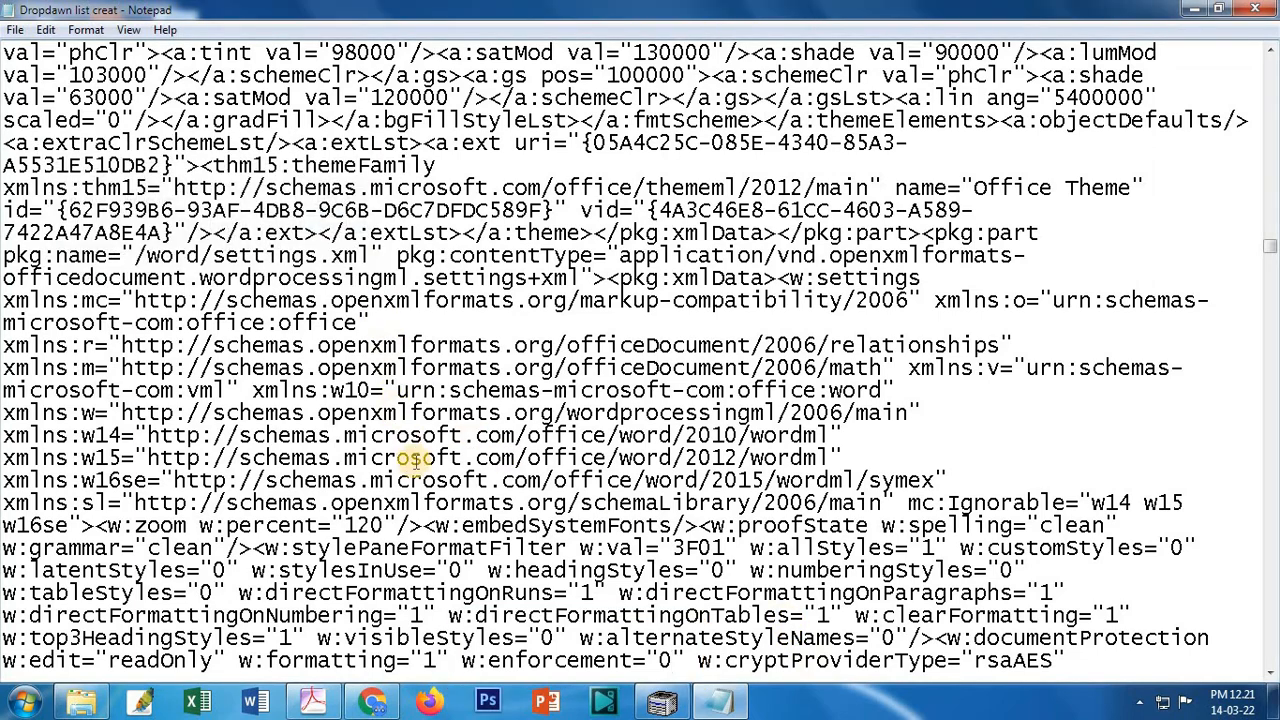
{"action": "left_click", "coordinate": [14, 30]}
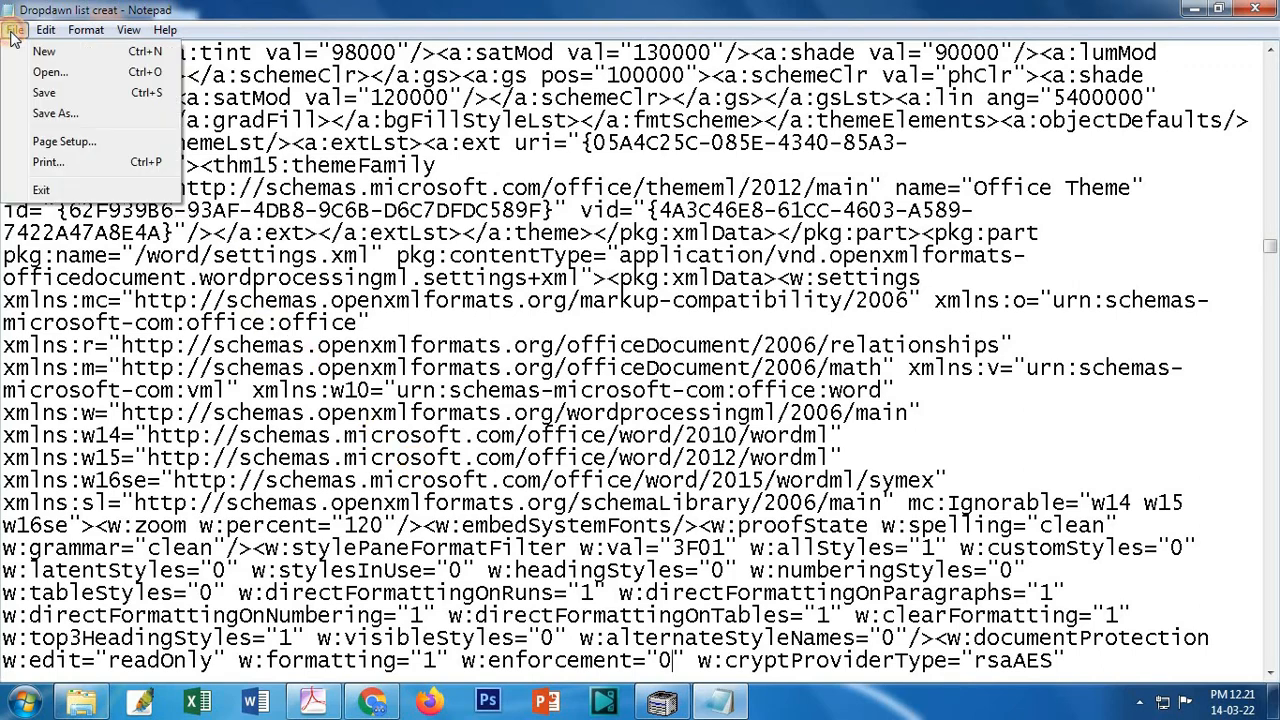
{"action": "left_click", "coordinate": [42, 98]}
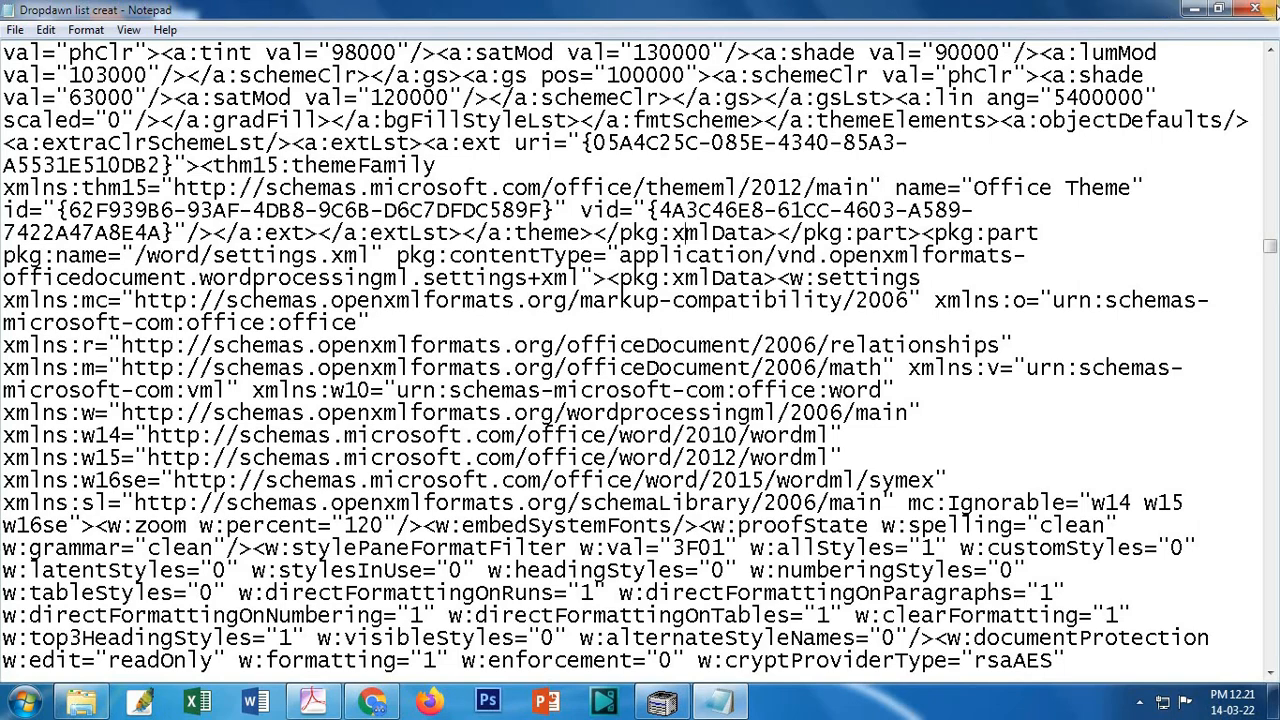
Step: Close Notepad, reopen the edited Dropdawn list creat in Word, and bring up the Save As dialog
{"action": "left_click", "coordinate": [1255, 9]}
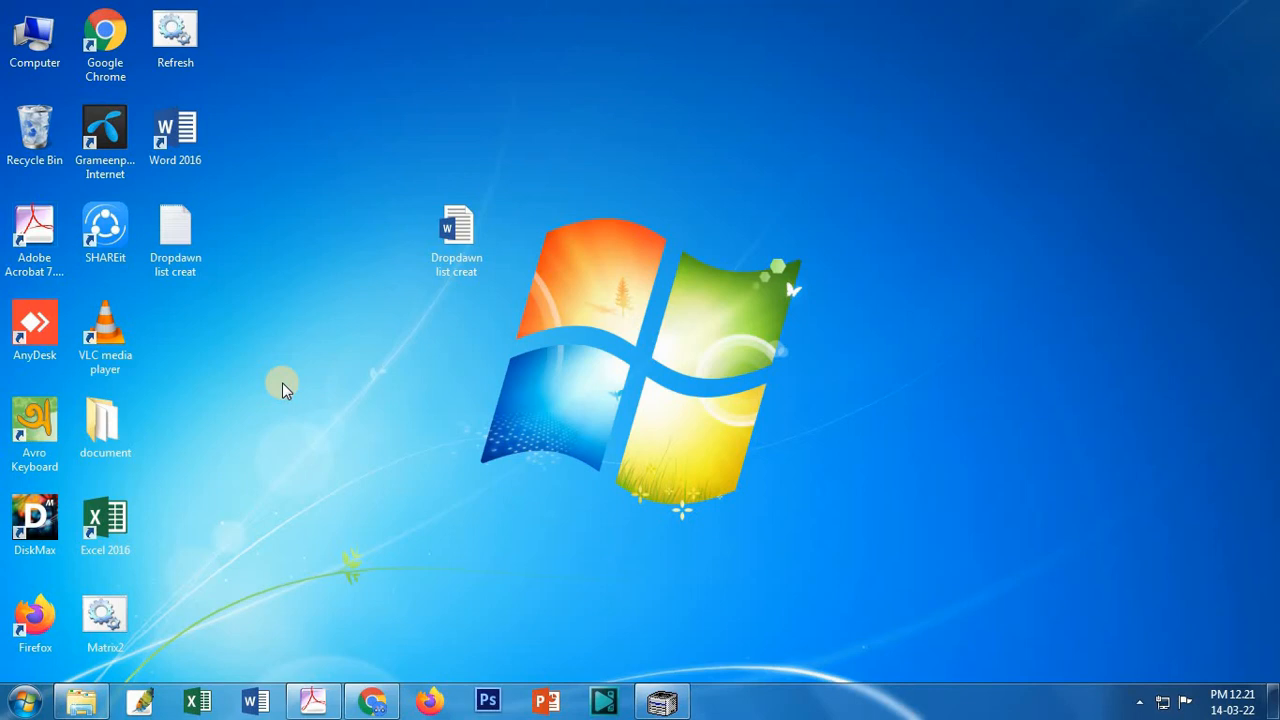
{"action": "double_click", "coordinate": [176, 243]}
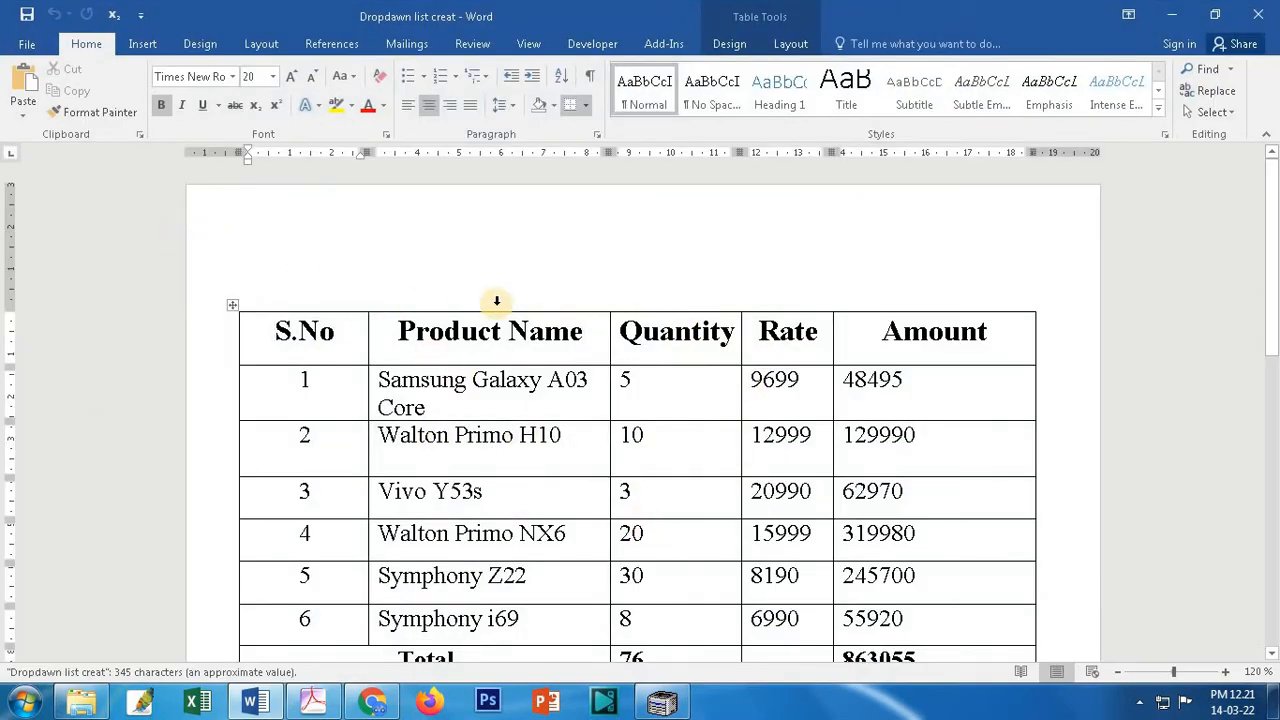
{"action": "left_click", "coordinate": [28, 44]}
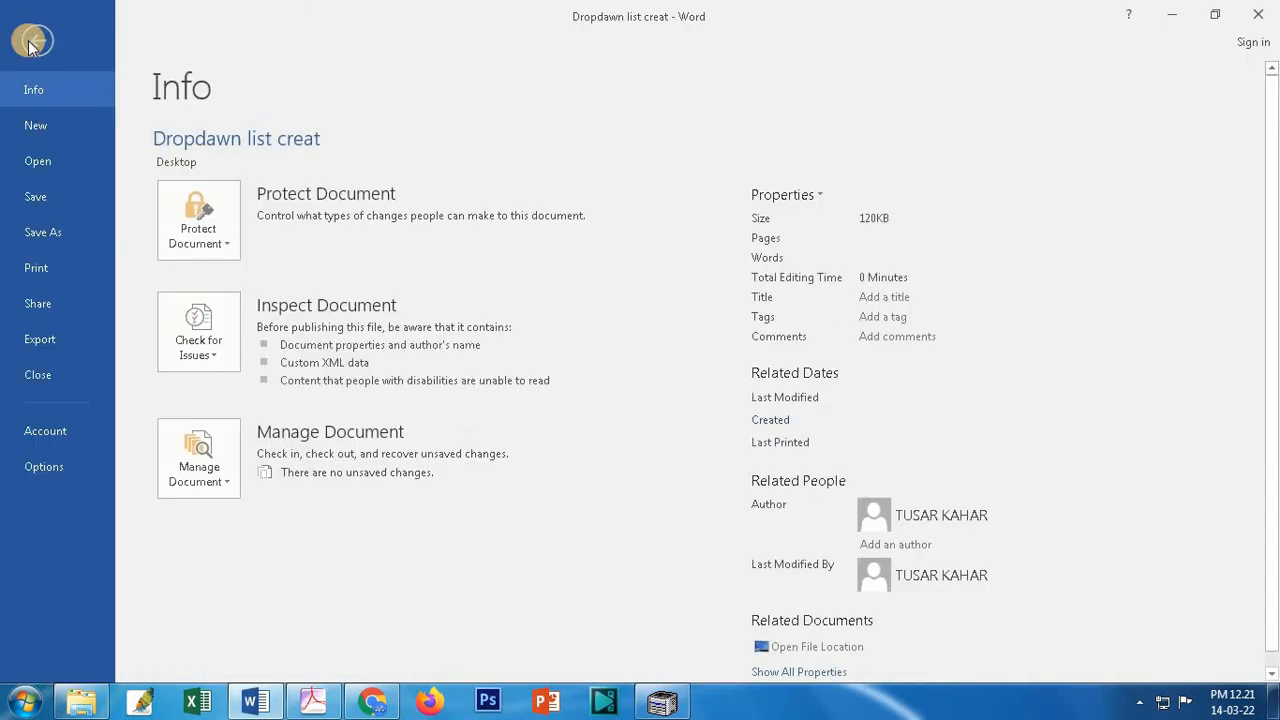
{"action": "left_click", "coordinate": [37, 235]}
{"action": "left_click", "coordinate": [224, 296]}
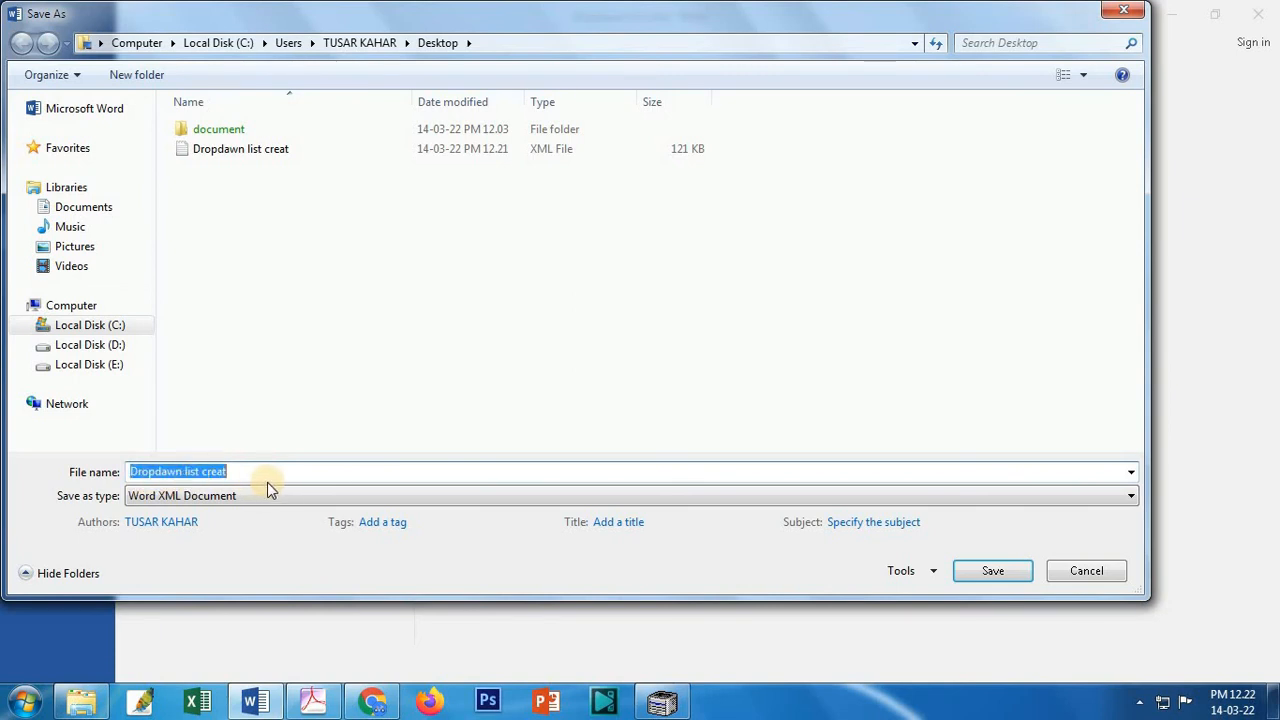
Step: Save the file as a Word Document named 'Dropdawn list creat 2'
{"action": "left_click", "coordinate": [264, 500]}
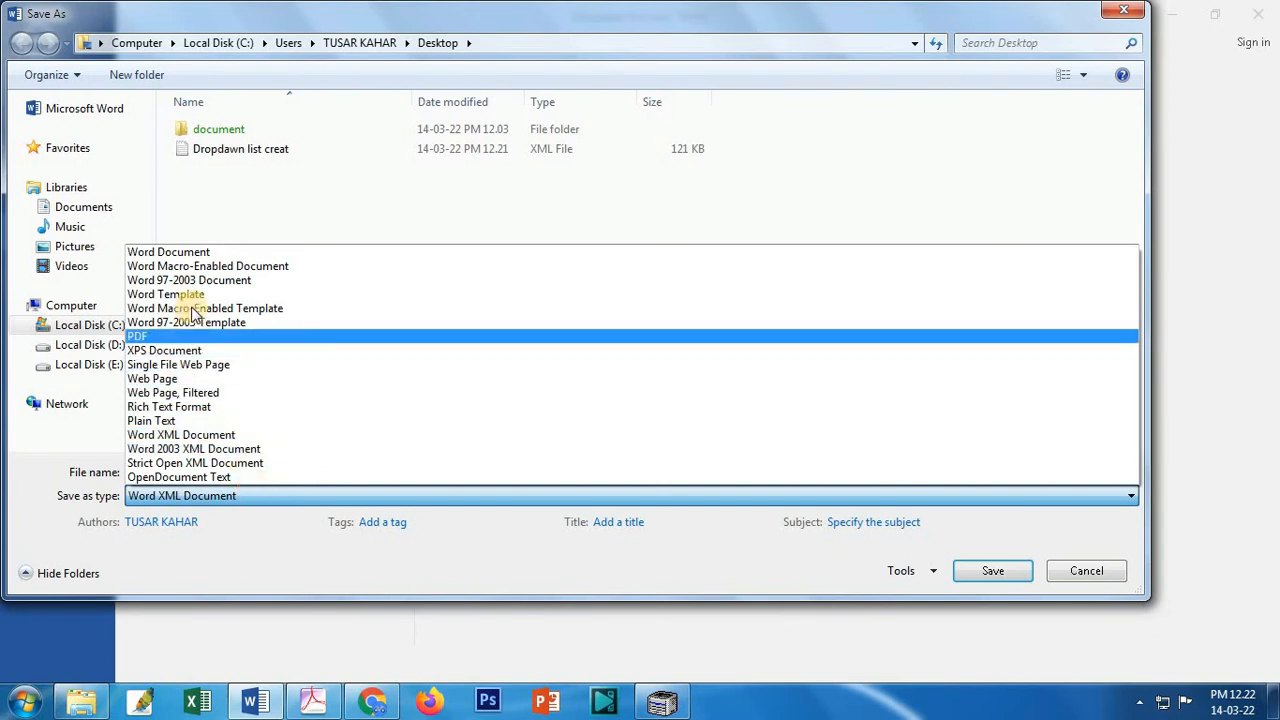
{"action": "left_click", "coordinate": [172, 253]}
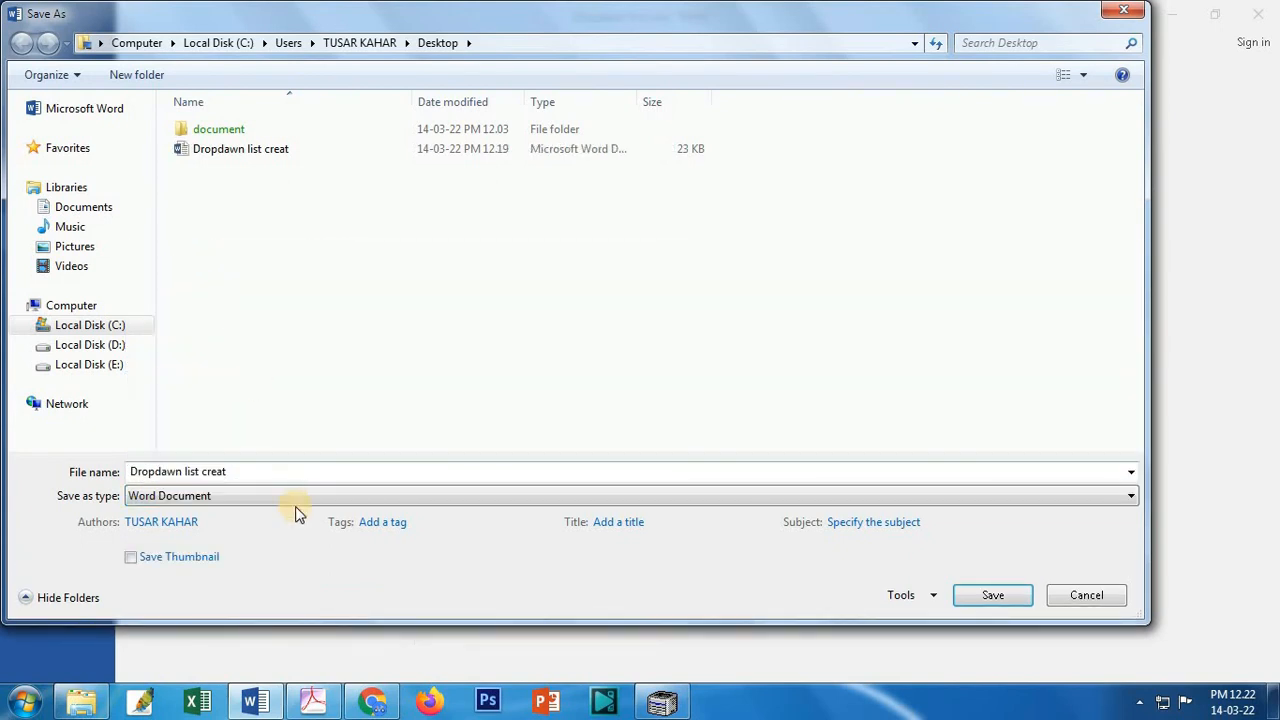
{"action": "left_click", "coordinate": [274, 471]}
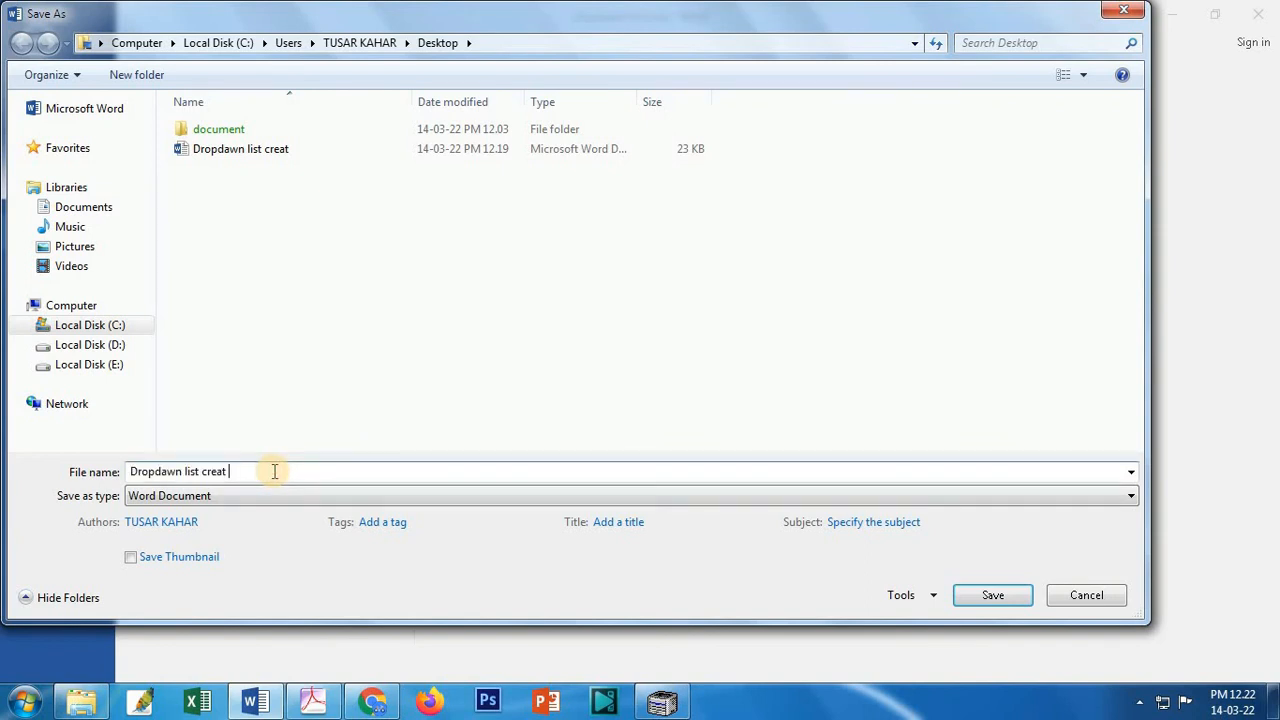
{"action": "type", "text": "2"}
{"action": "left_click", "coordinate": [1000, 595]}
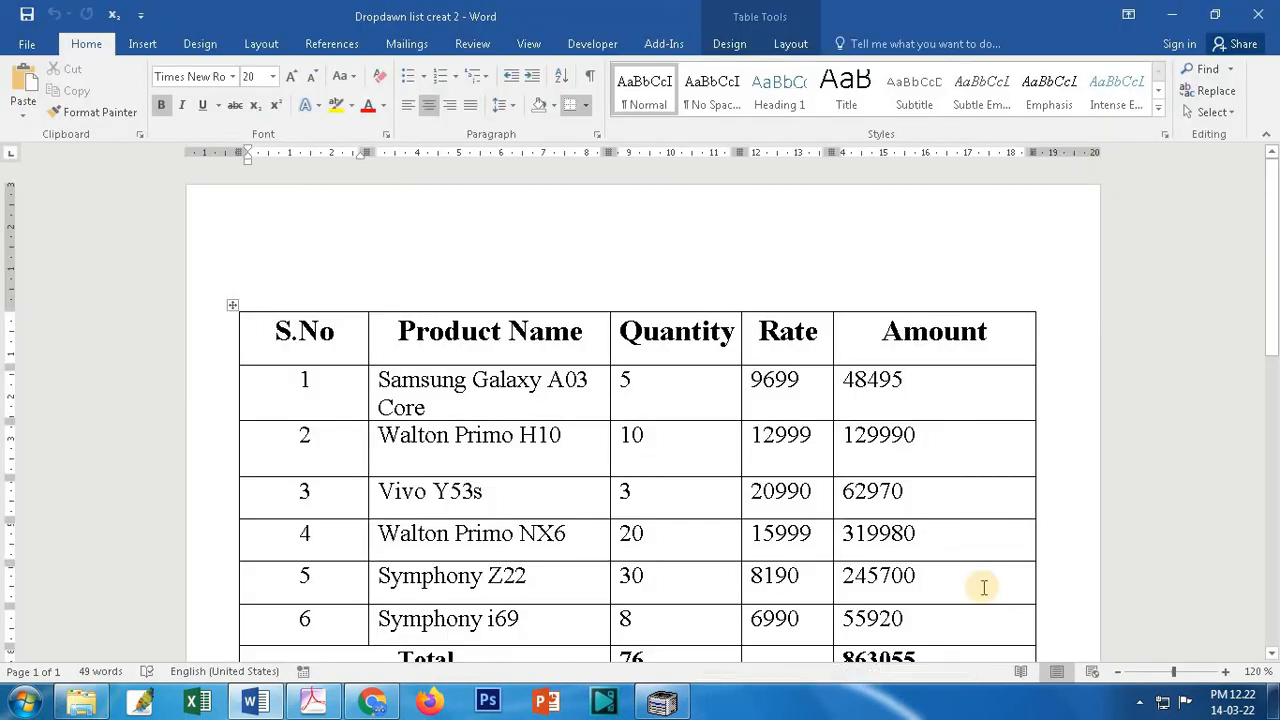
Step: Reopen Dropdawn list creat 2 and retype the first S.No value as 1
{"action": "left_click", "coordinate": [1260, 13]}
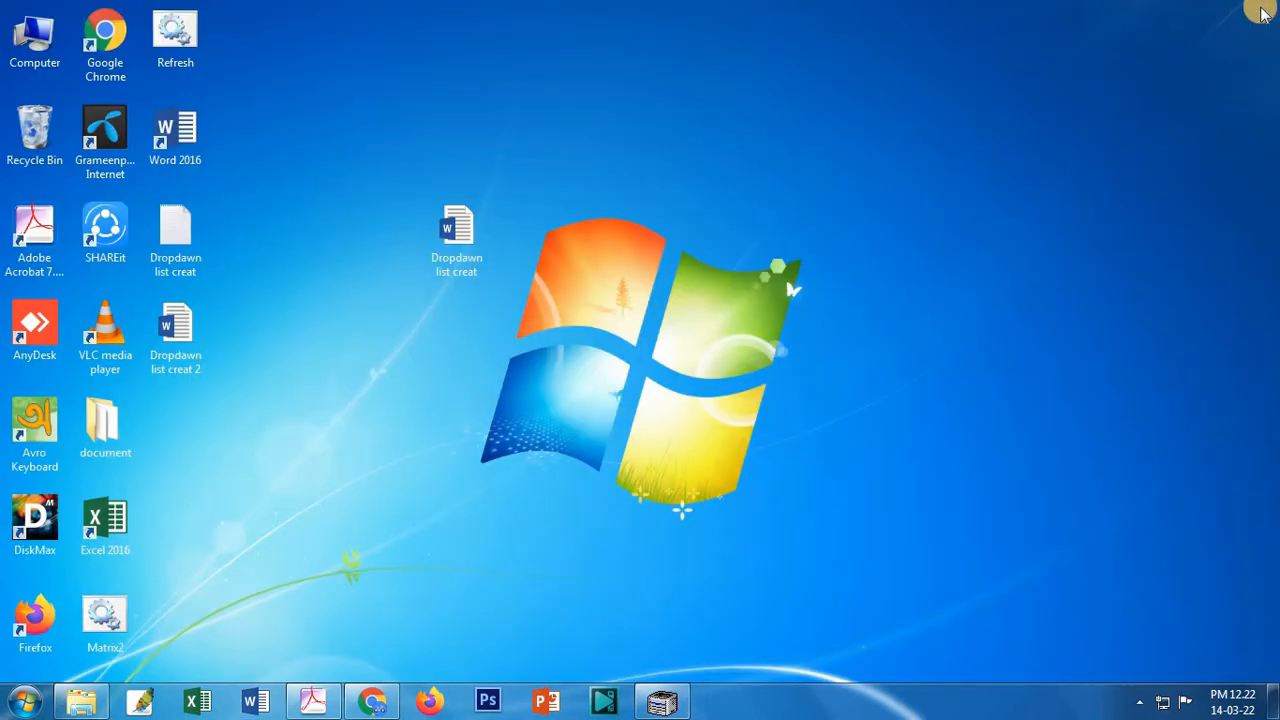
{"action": "double_click", "coordinate": [190, 365]}
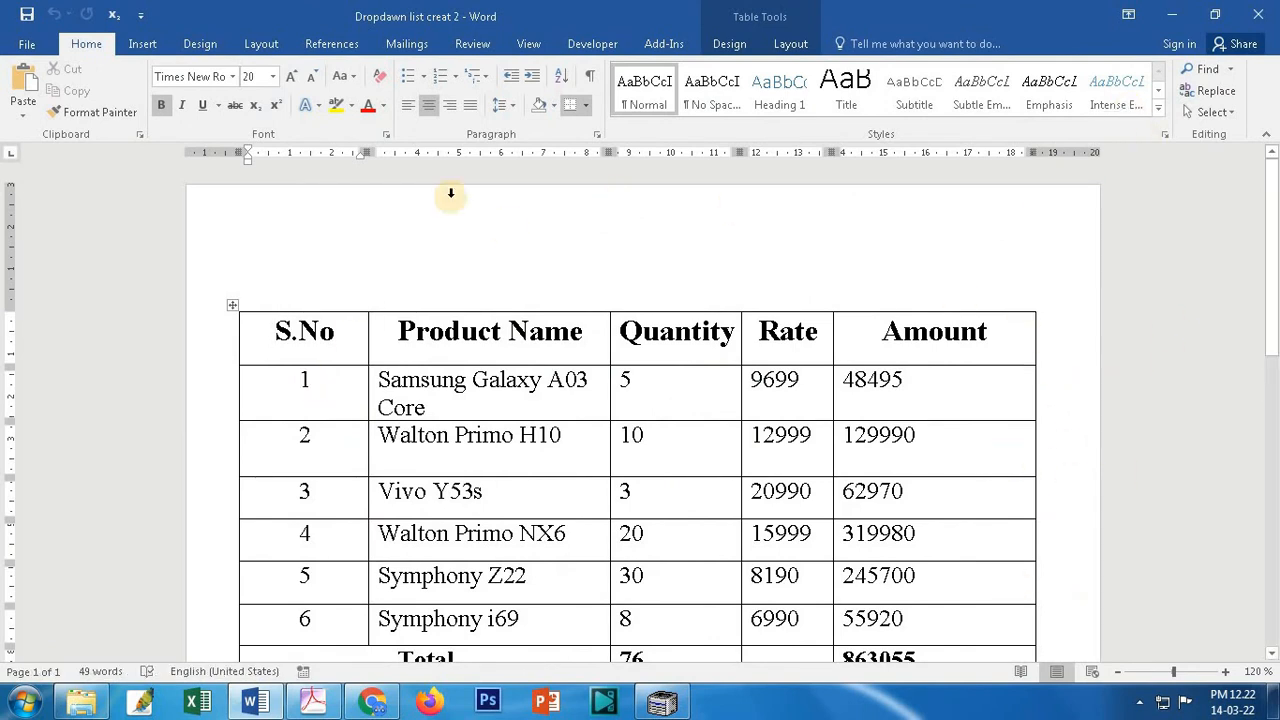
{"action": "left_click", "coordinate": [330, 381]}
{"action": "key", "text": "BackSpace"}
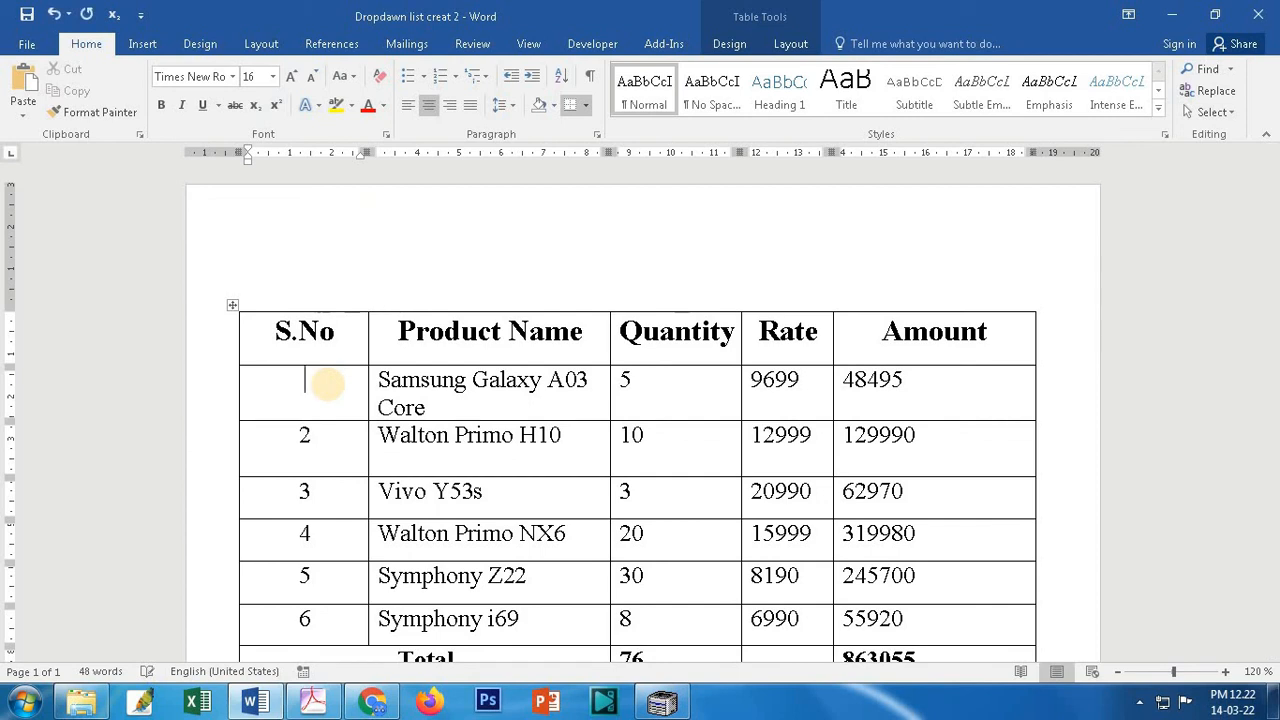
{"action": "type", "text": "2"}
{"action": "key", "text": "BackSpace"}
{"action": "type", "text": "1"}
Step: Retype the ending of 'Core' in the first product name to confirm the table is editable
{"action": "triple_click", "coordinate": [450, 410]}
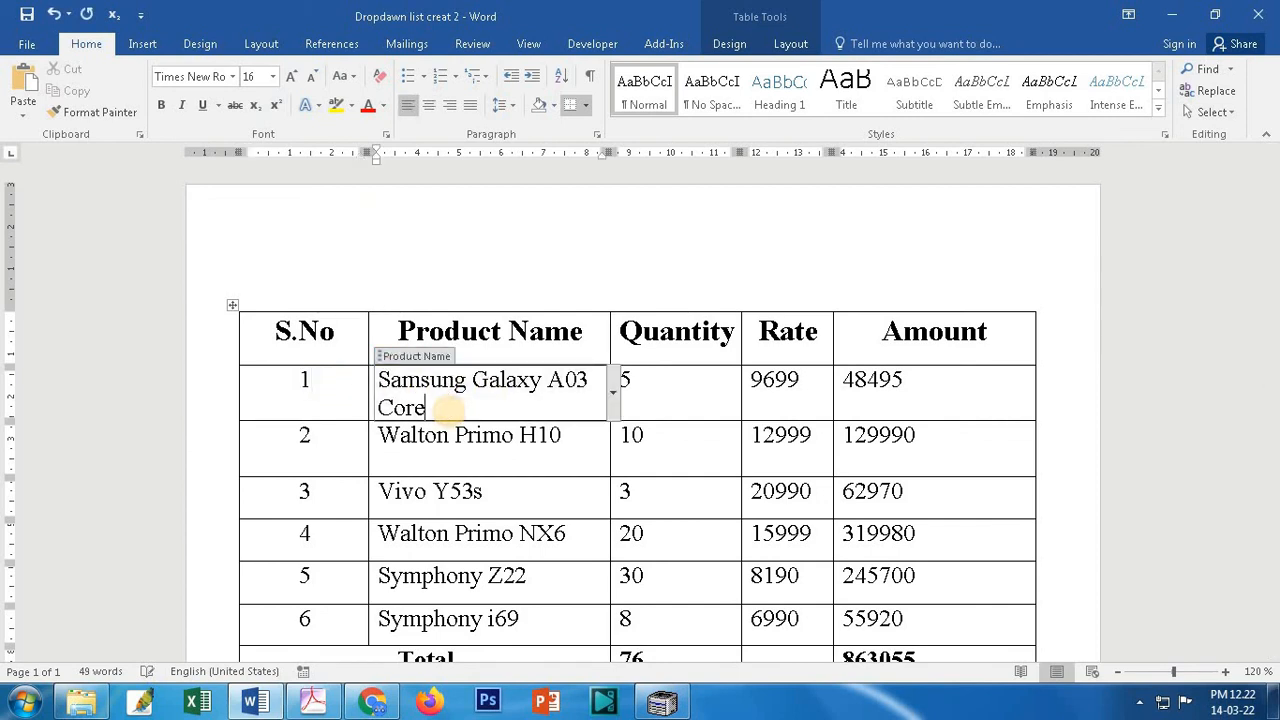
{"action": "key", "text": "BackSpace"}
{"action": "key", "text": "BackSpace"}
{"action": "type", "text": "re"}
{"action": "left_click", "coordinate": [641, 438]}
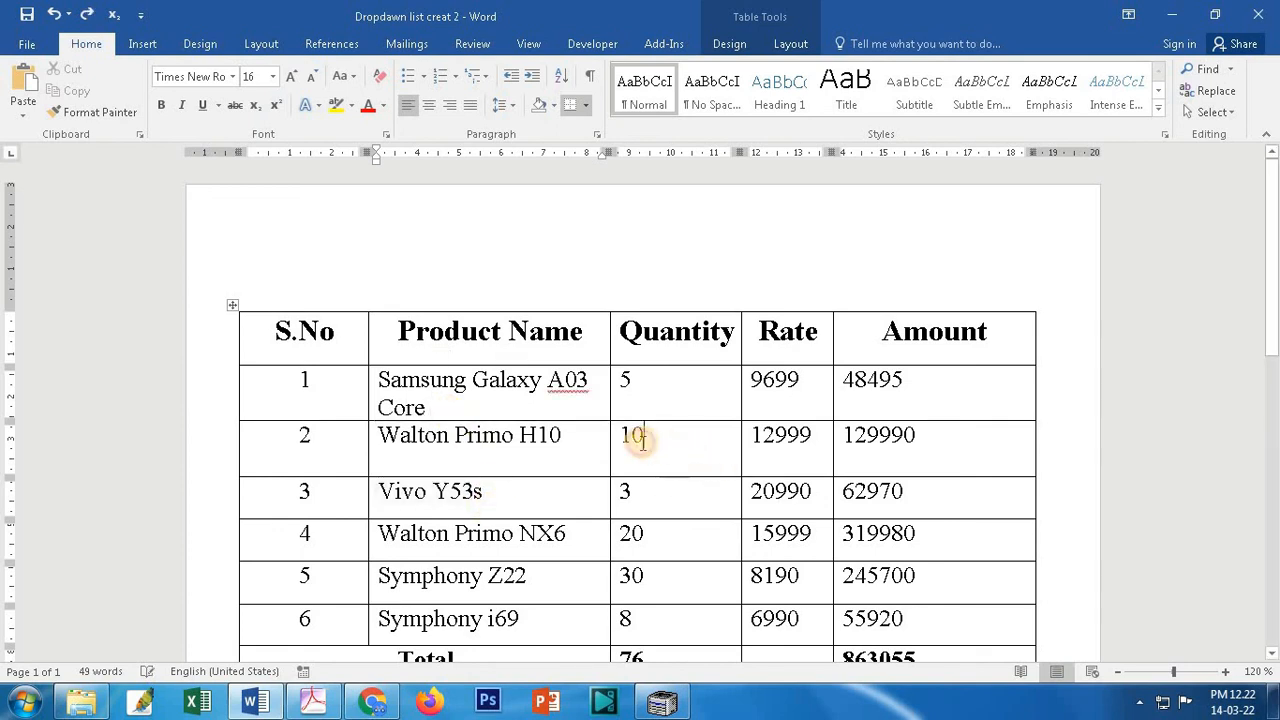